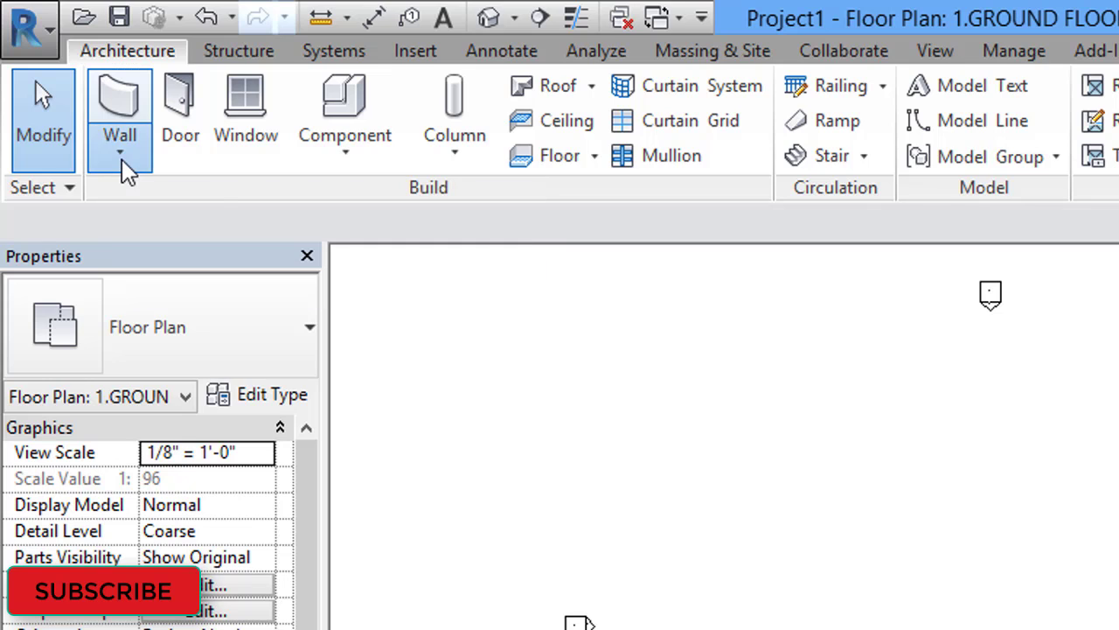
Step: Start Wall: Architectural and scroll the Type Selector's wall types, keeping Curtain Wall 1
click(121, 160)
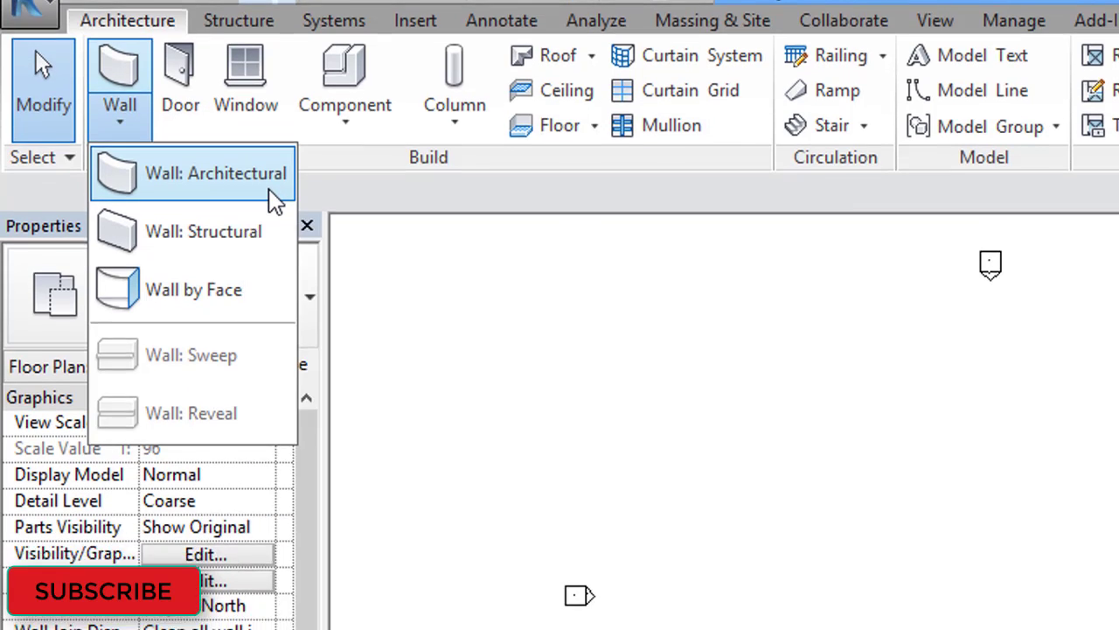
click(262, 210)
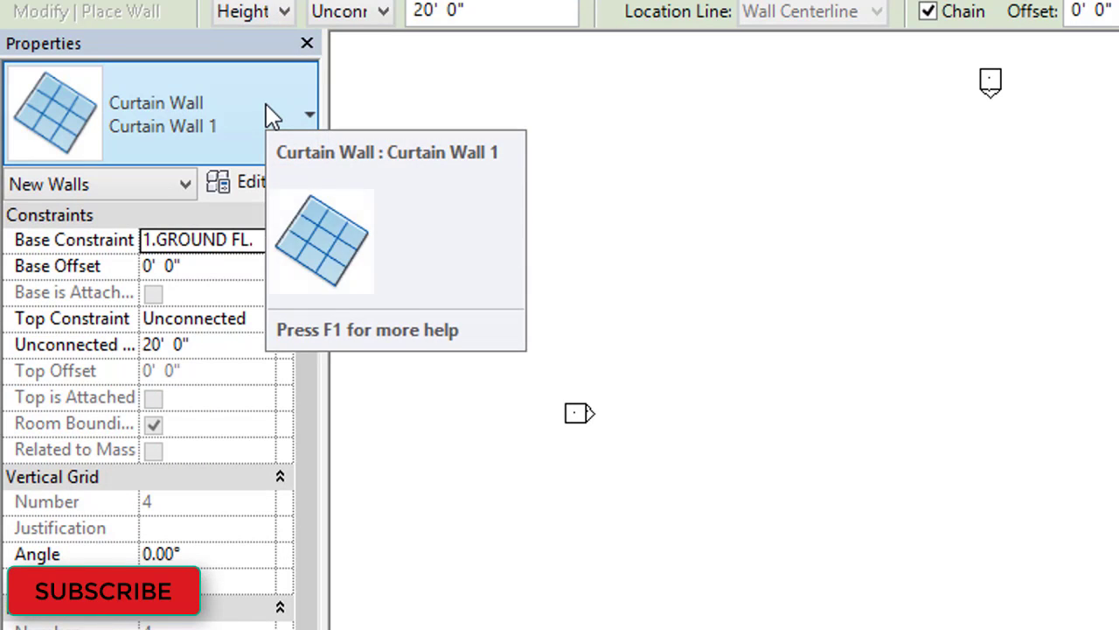
click(270, 115)
scroll(248, 342, up, 10)
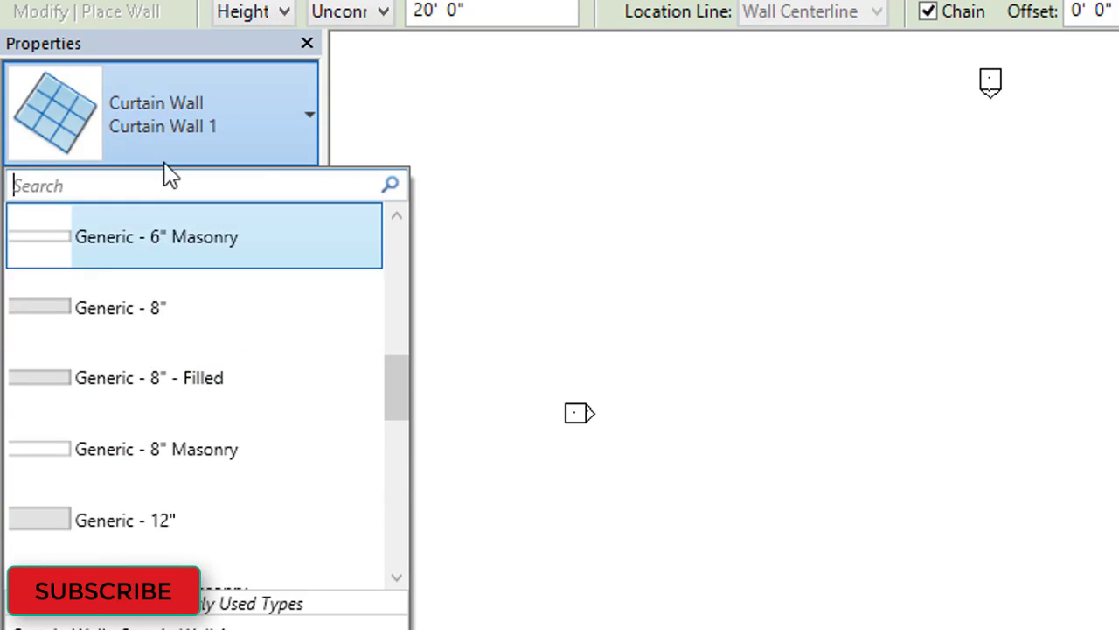
scroll(232, 373, up, 2)
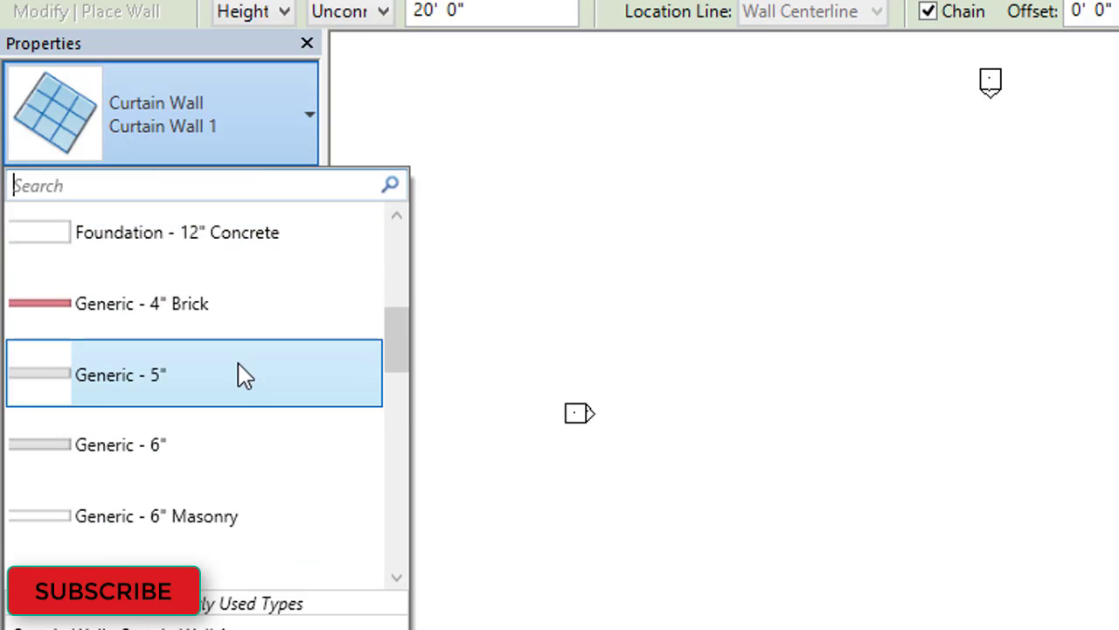
scroll(256, 349, down, 12)
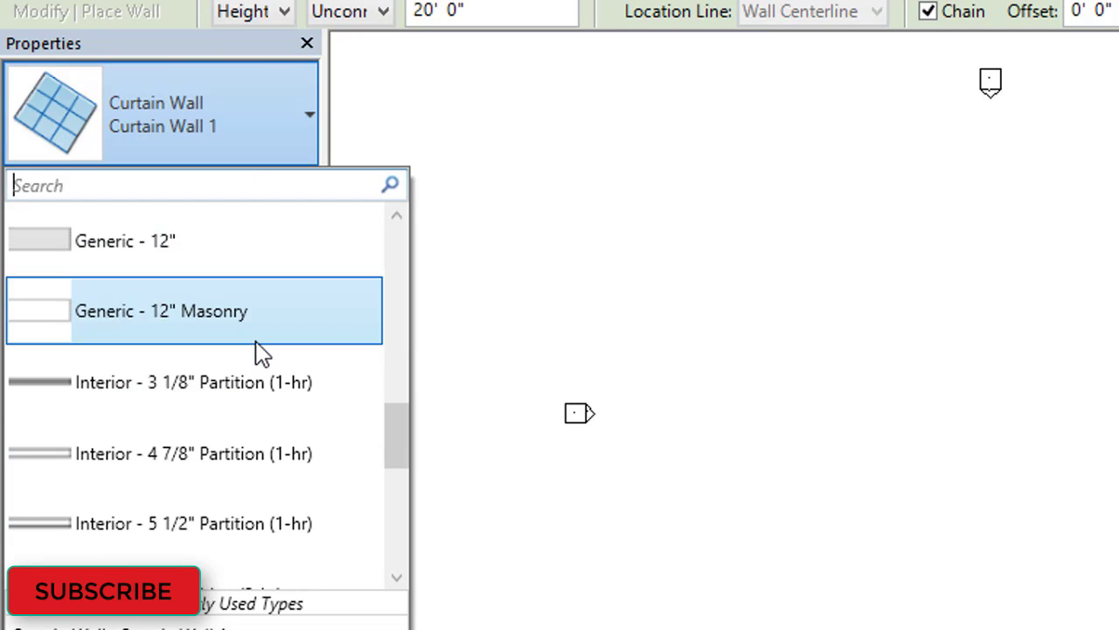
scroll(262, 354, down, 2)
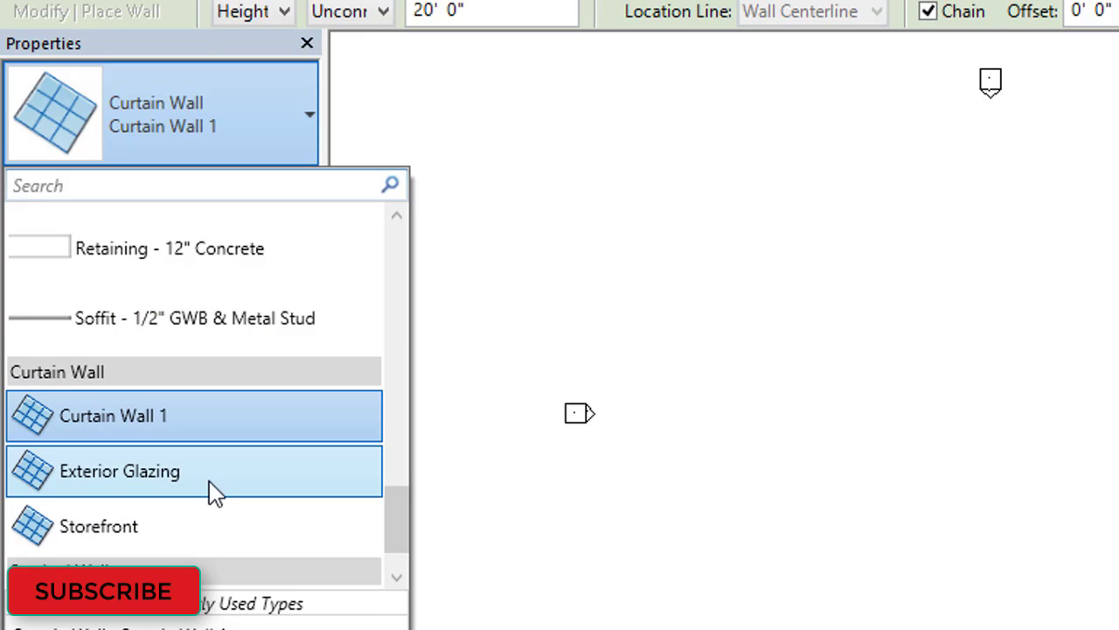
Step: Draw a 36'-0" Curtain Wall 1 segment left to right in the plan, then end wall placement
click(210, 435)
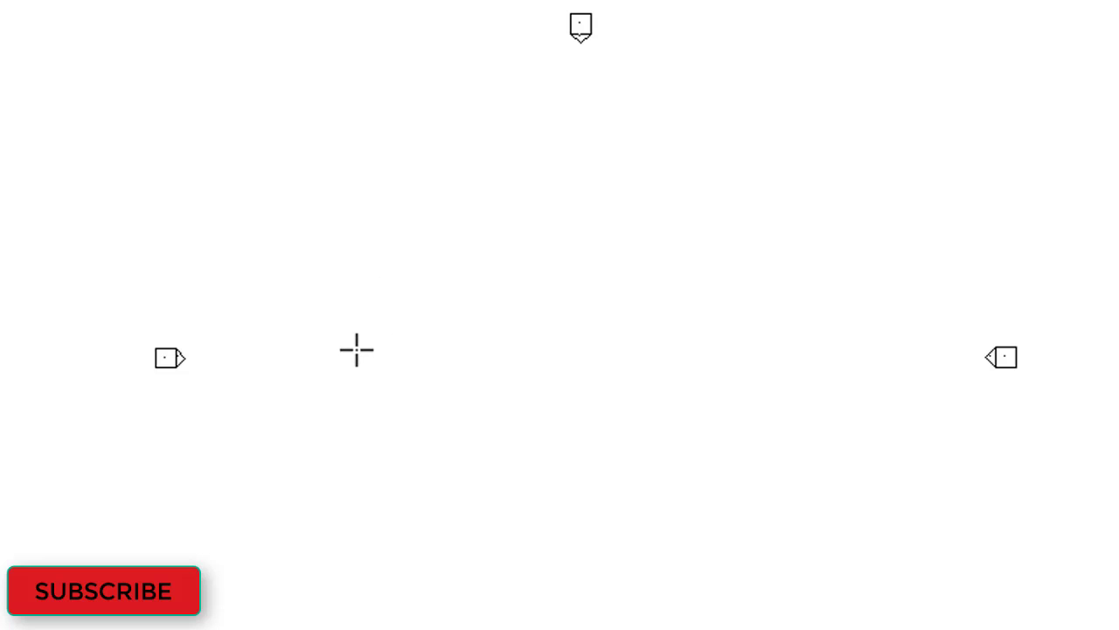
click(305, 352)
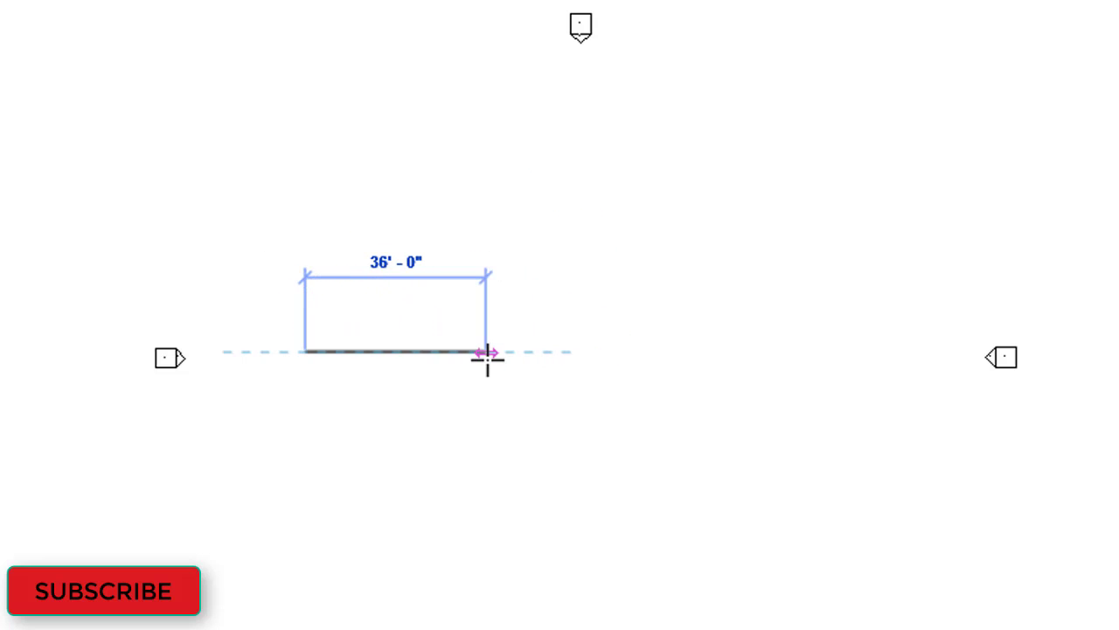
click(487, 353)
right_click(585, 297)
click(622, 318)
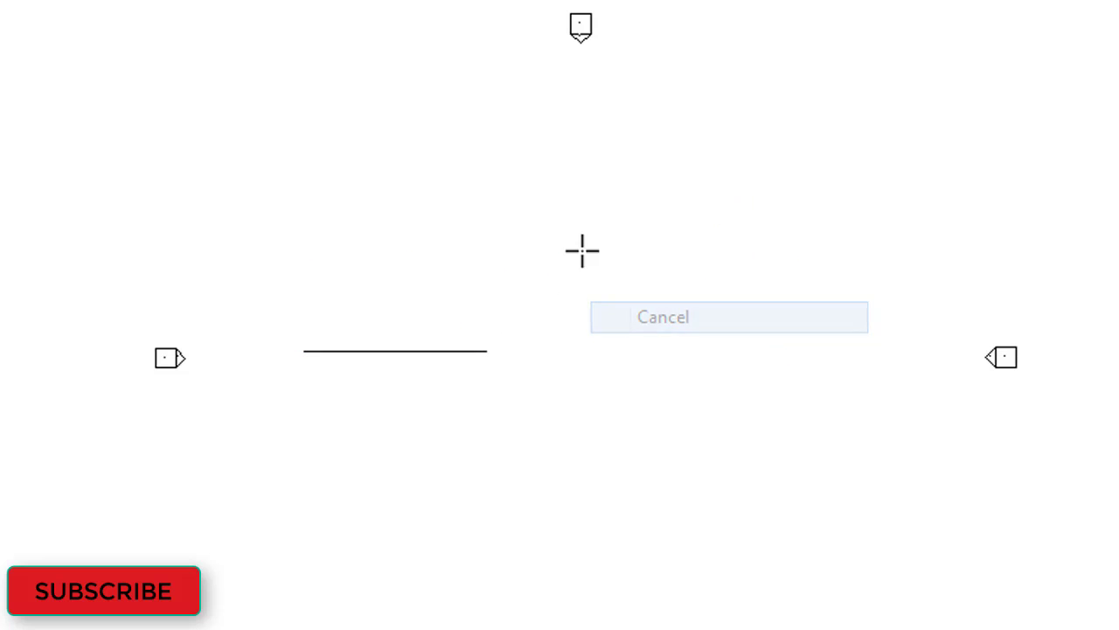
right_click(582, 251)
click(659, 271)
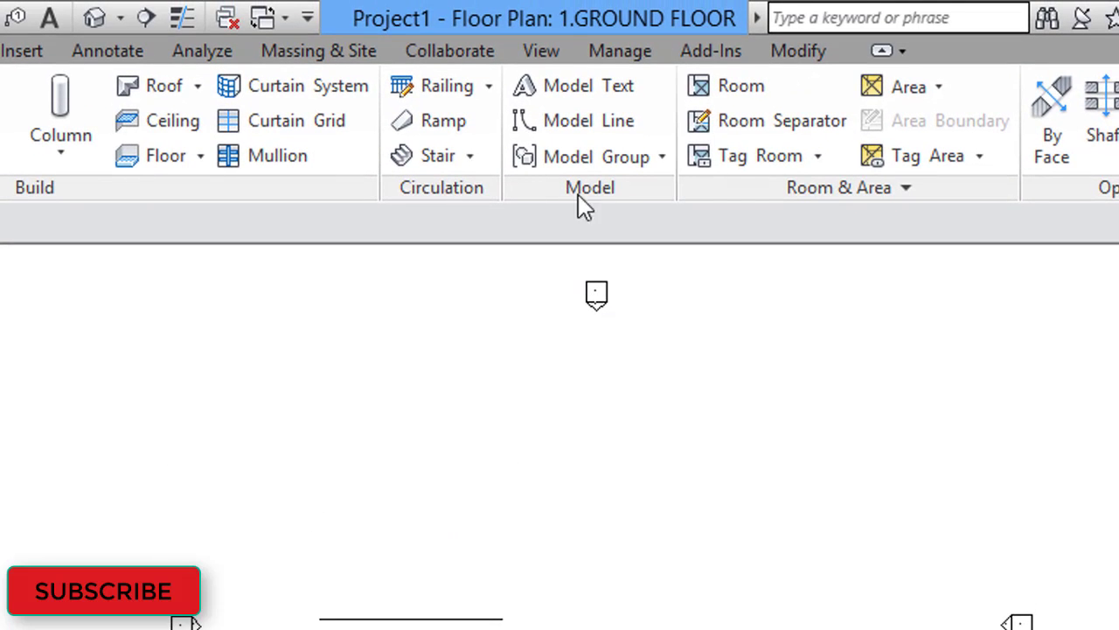
click(549, 53)
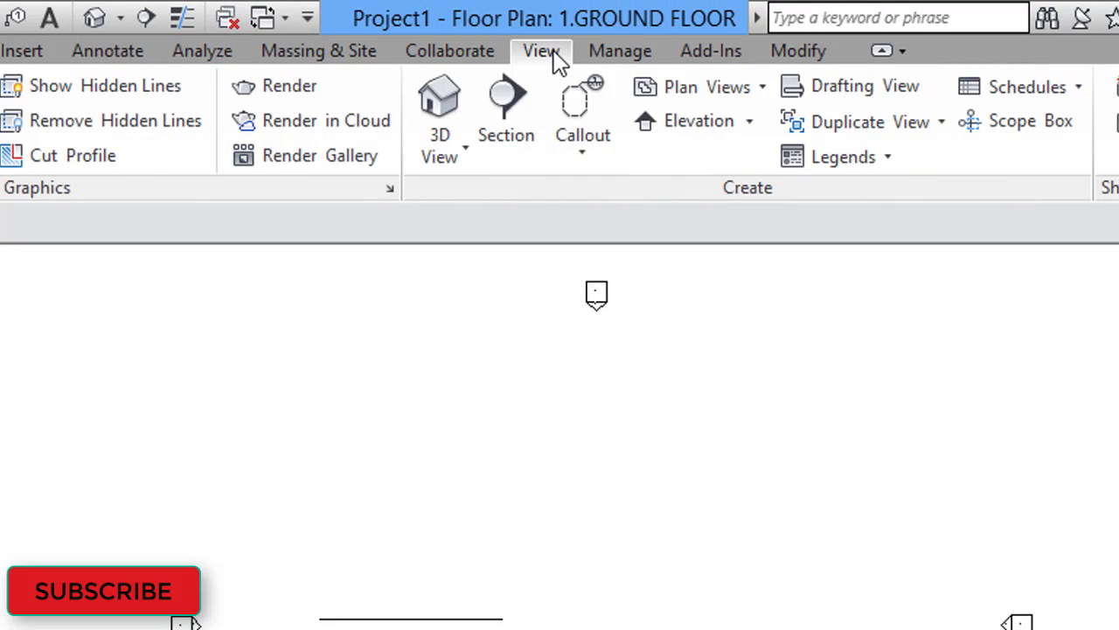
click(459, 150)
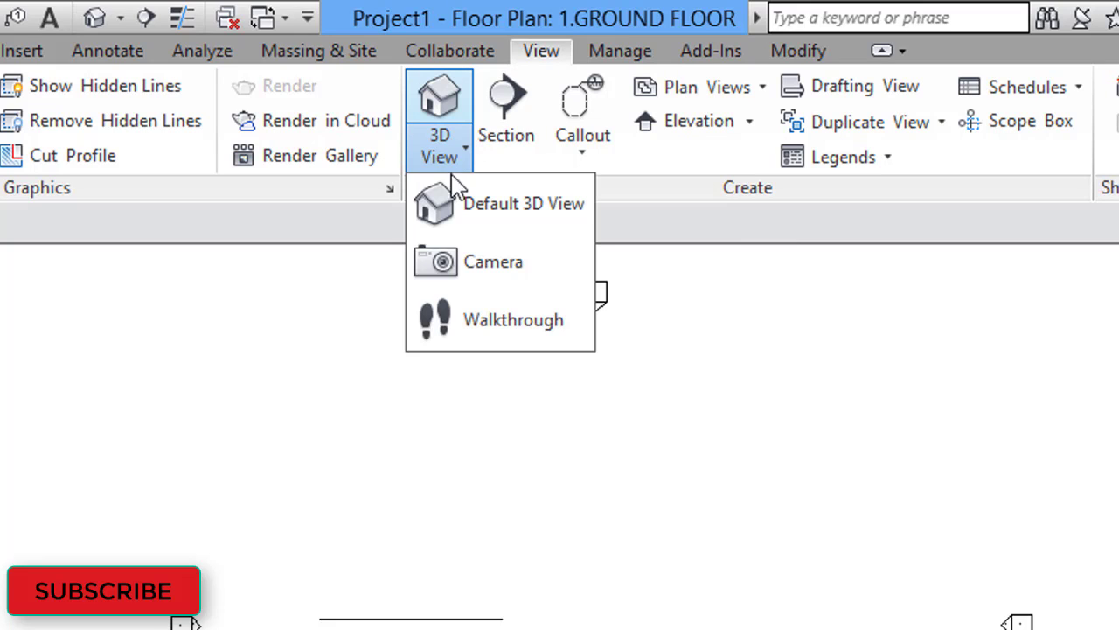
click(479, 203)
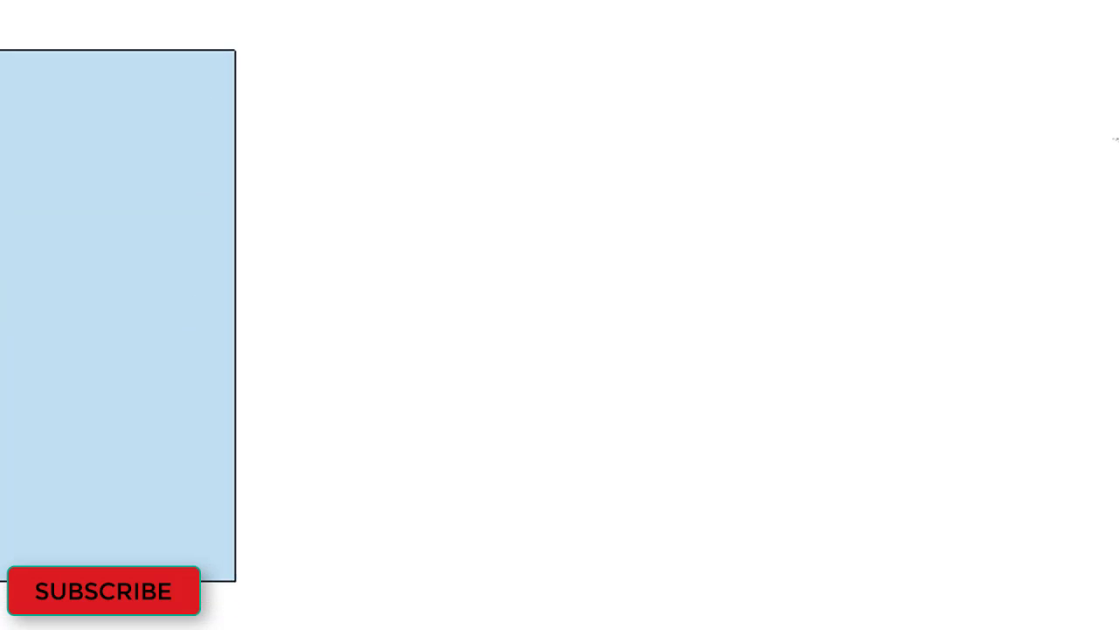
scroll(504, 272, down, 3)
middle_drag(604, 288, 1001, 339)
scroll(842, 345, up, 1)
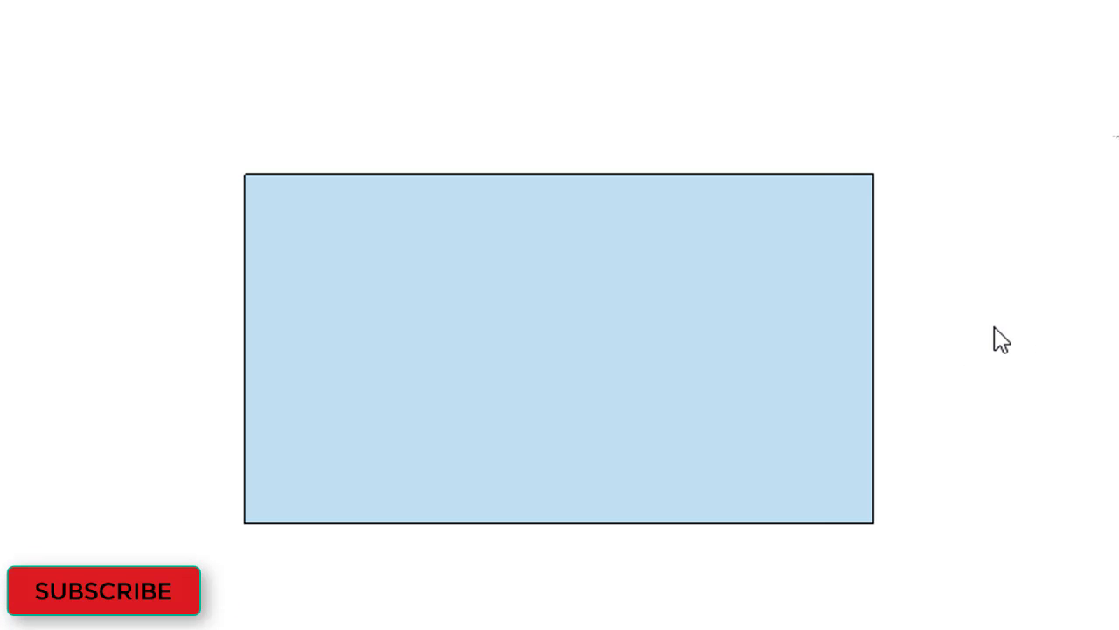
scroll(988, 328, down, 2)
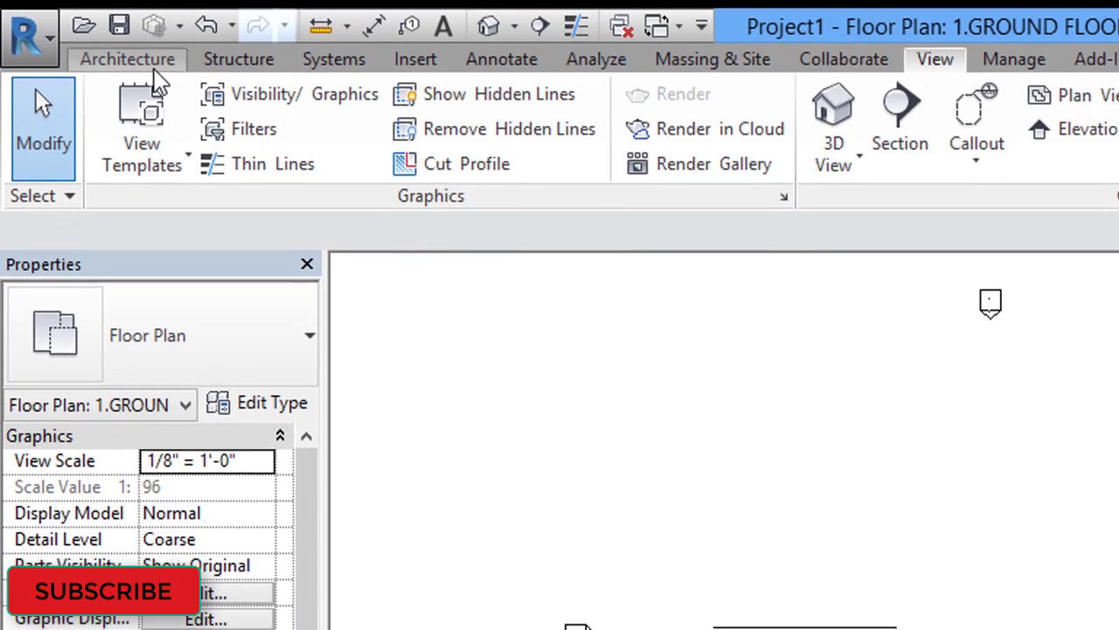
Step: Start a new architectural wall with the Exterior Glazing curtain wall type
click(131, 56)
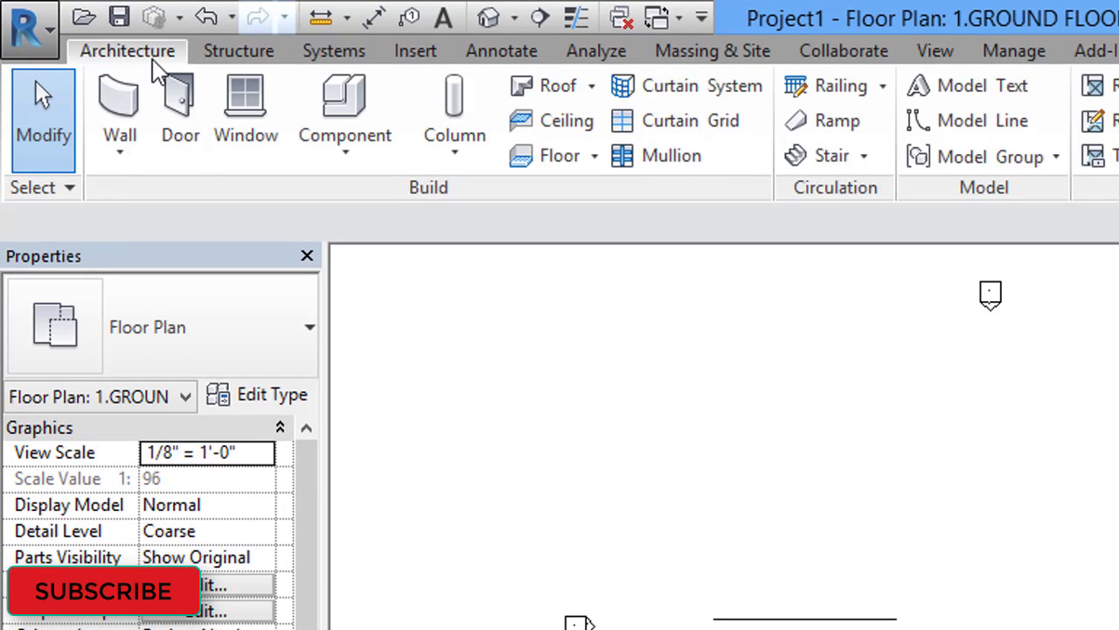
click(114, 158)
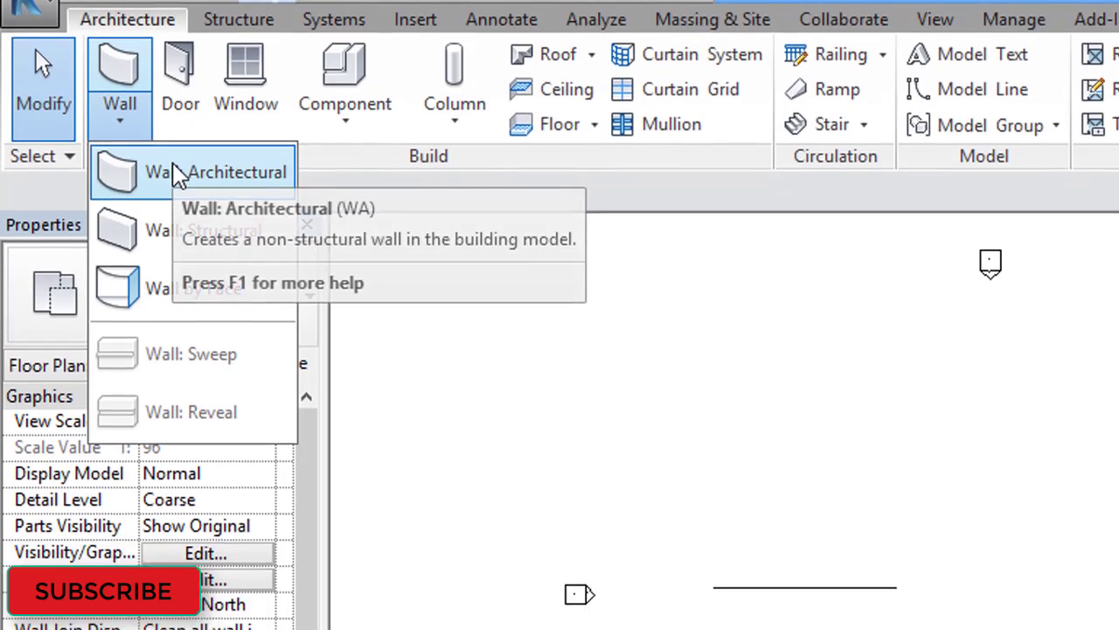
click(175, 202)
click(247, 143)
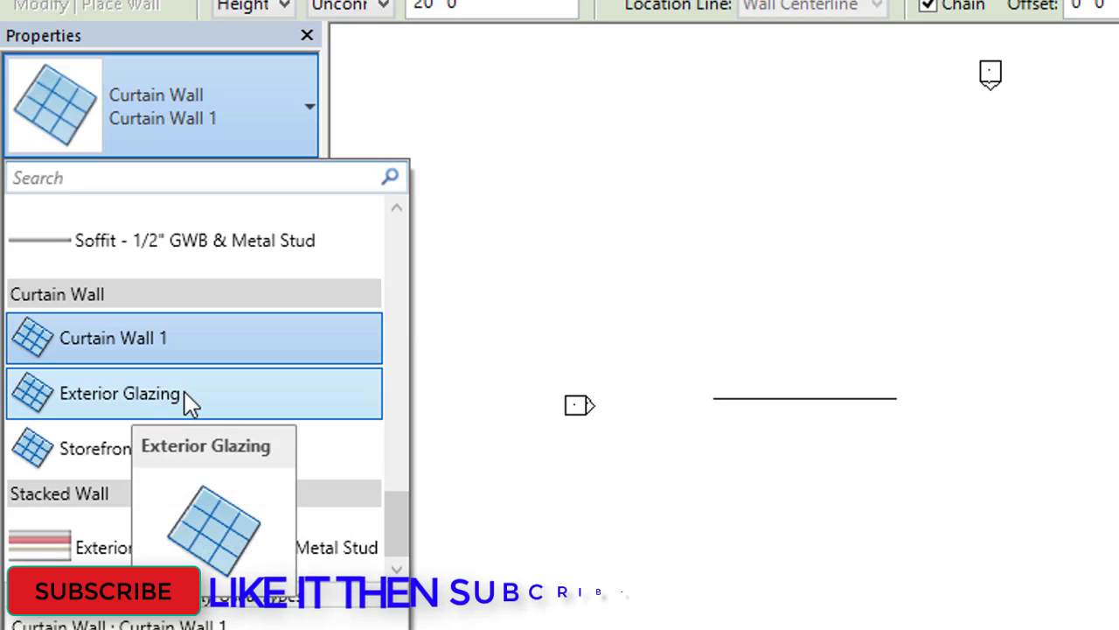
click(188, 398)
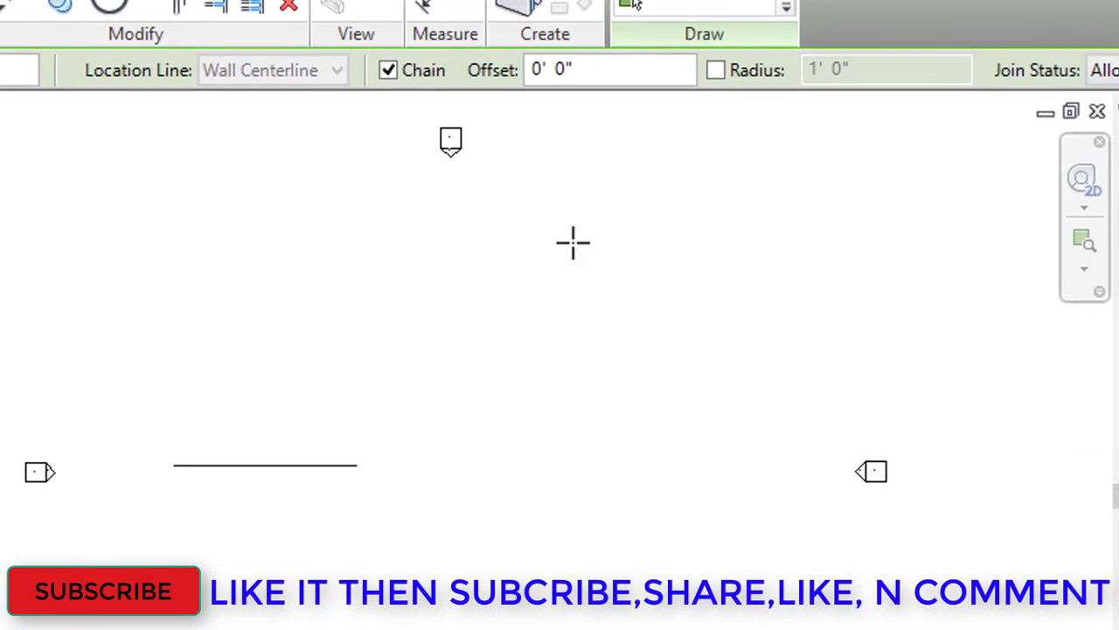
Step: Draw a 32'-0" Exterior Glazing wall right of the first wall and end placement
click(390, 309)
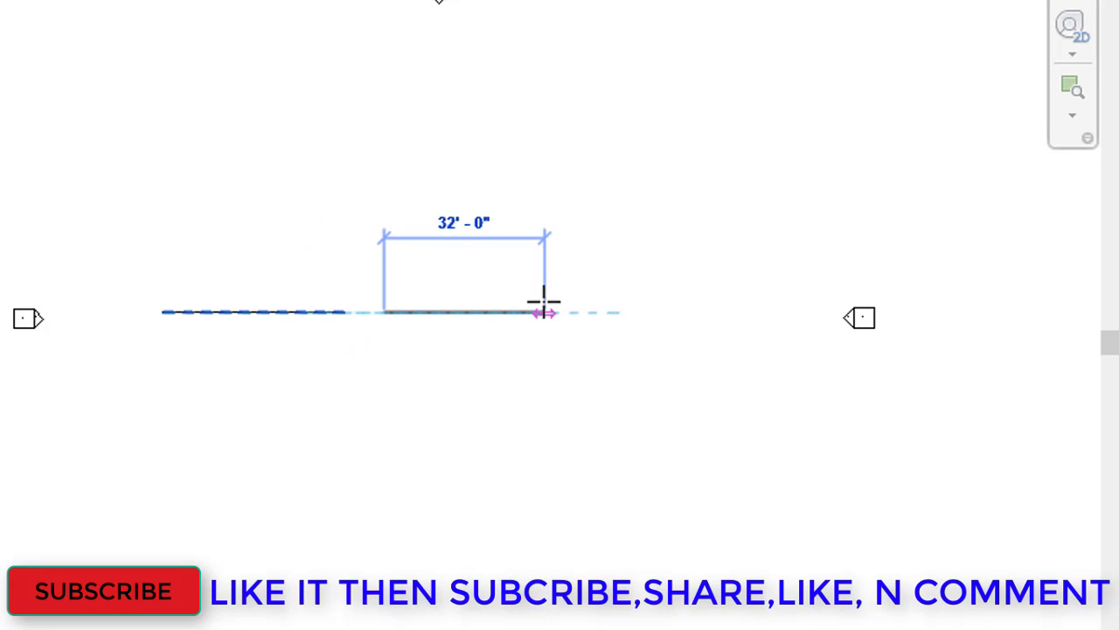
click(609, 219)
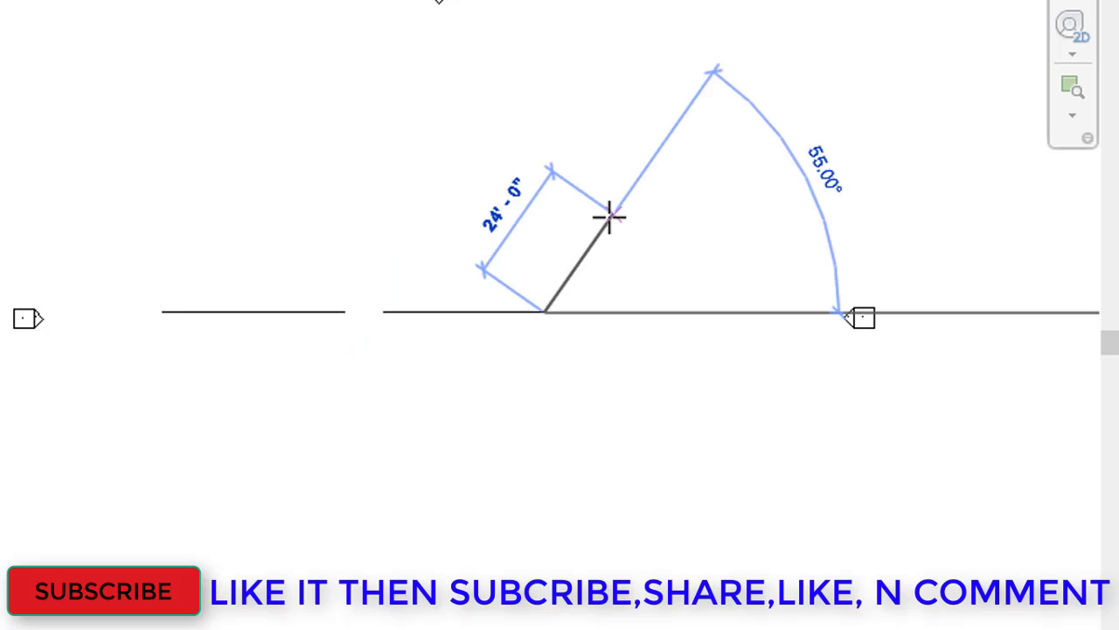
right_click(604, 198)
click(647, 212)
right_click(627, 161)
click(664, 180)
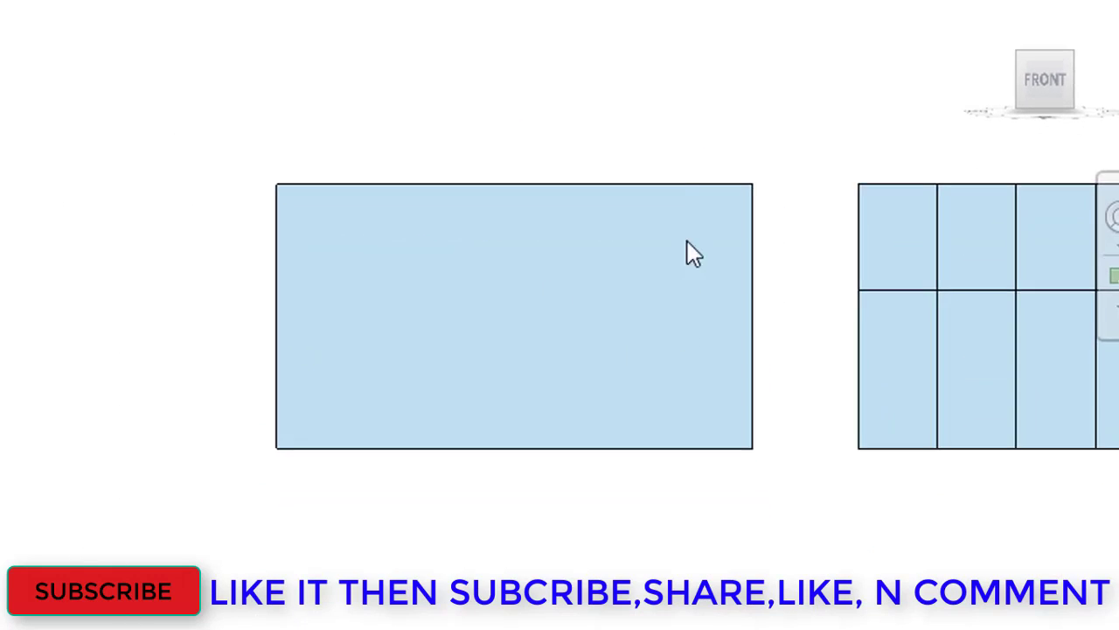
Step: Frame both walls in 3D and select each to check the Curtain Wall 1 and Exterior Glazing lengths
middle_drag(726, 364, 426, 296)
middle_drag(509, 38, 457, 182)
scroll(457, 182, down, 1)
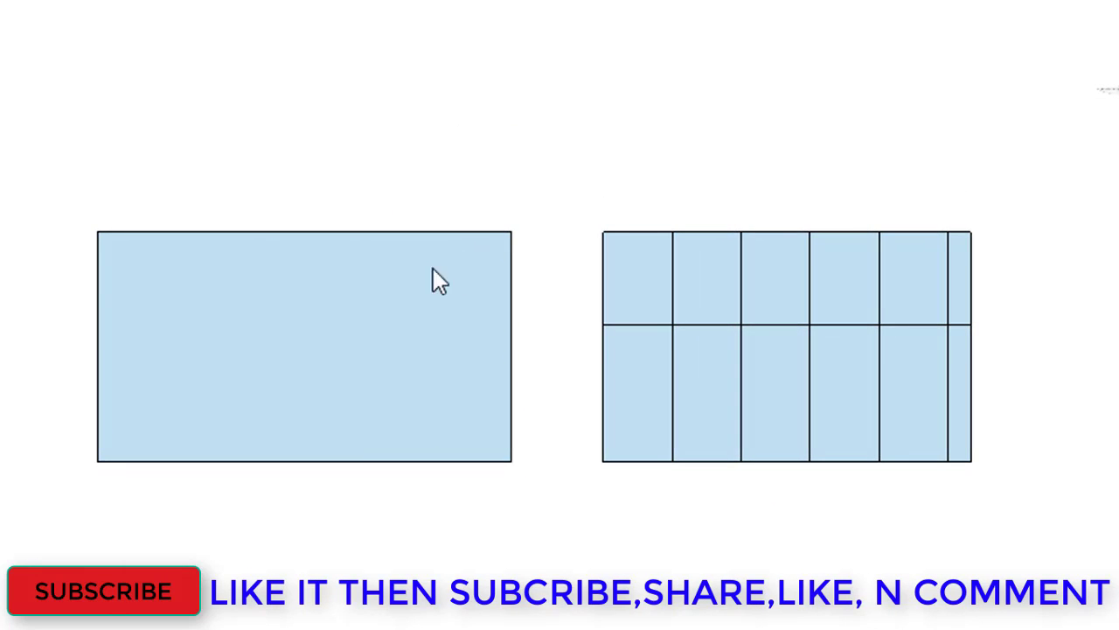
click(425, 236)
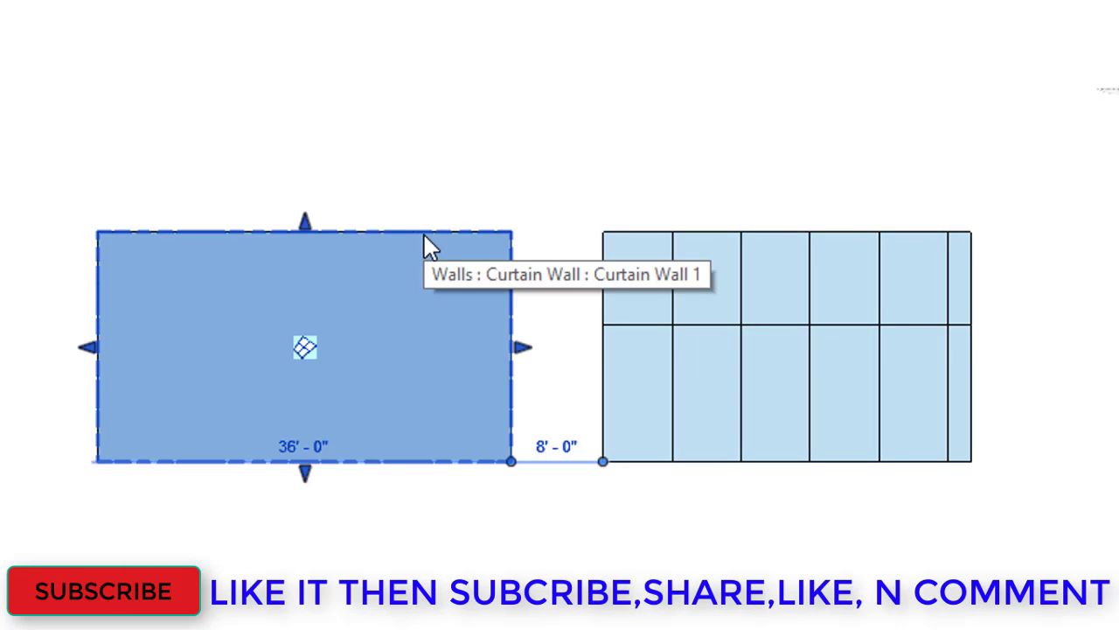
click(809, 237)
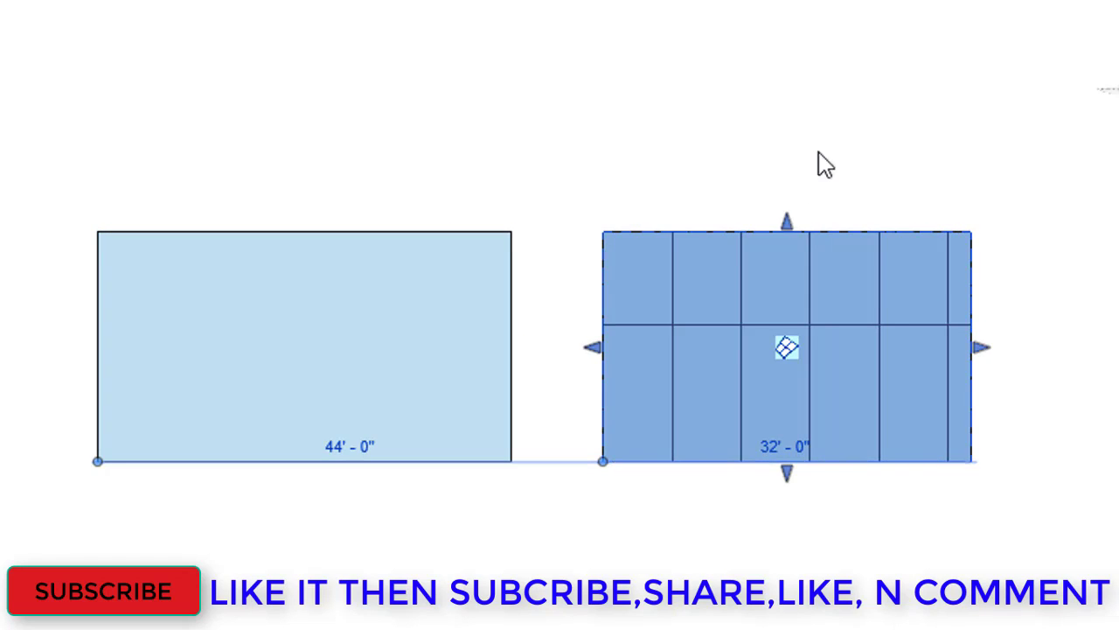
click(835, 117)
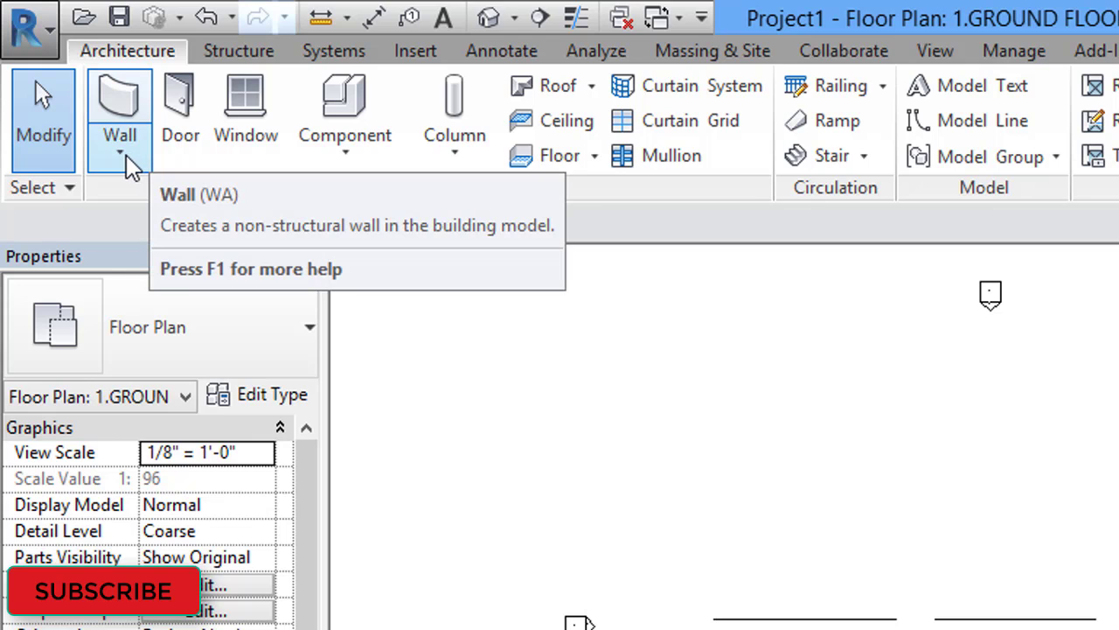
Step: Start a new architectural wall with the Storefront curtain wall type
click(126, 155)
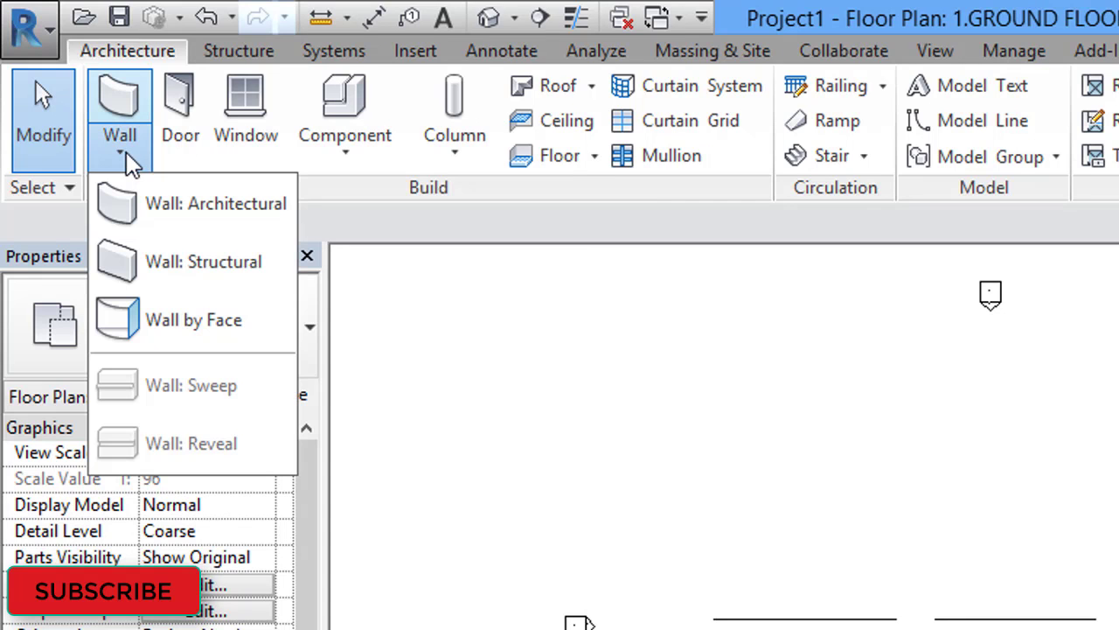
click(179, 206)
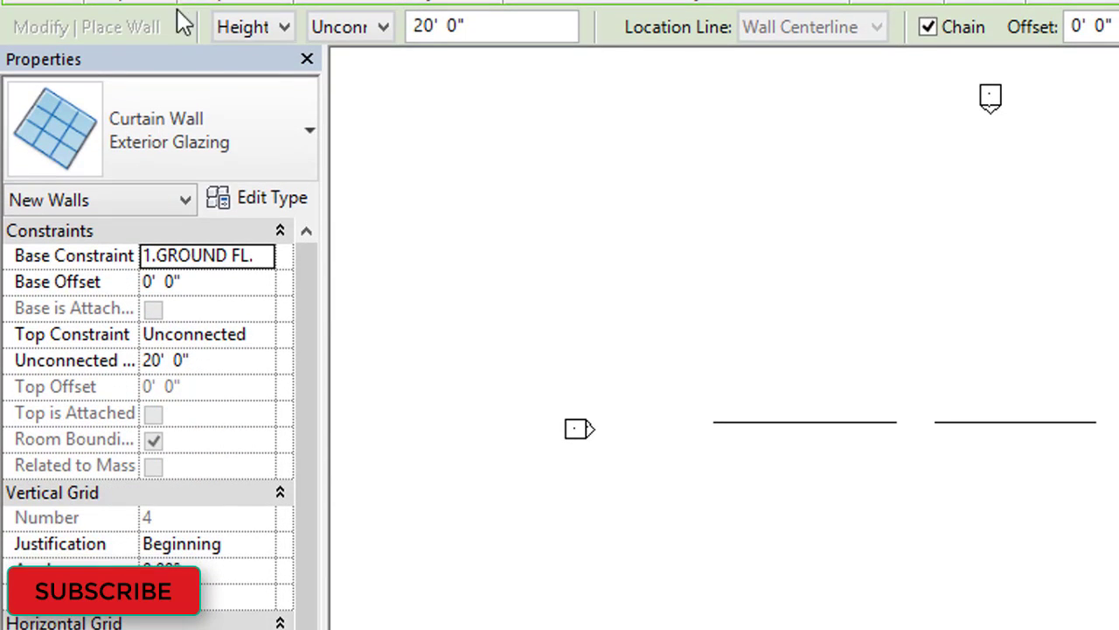
click(246, 152)
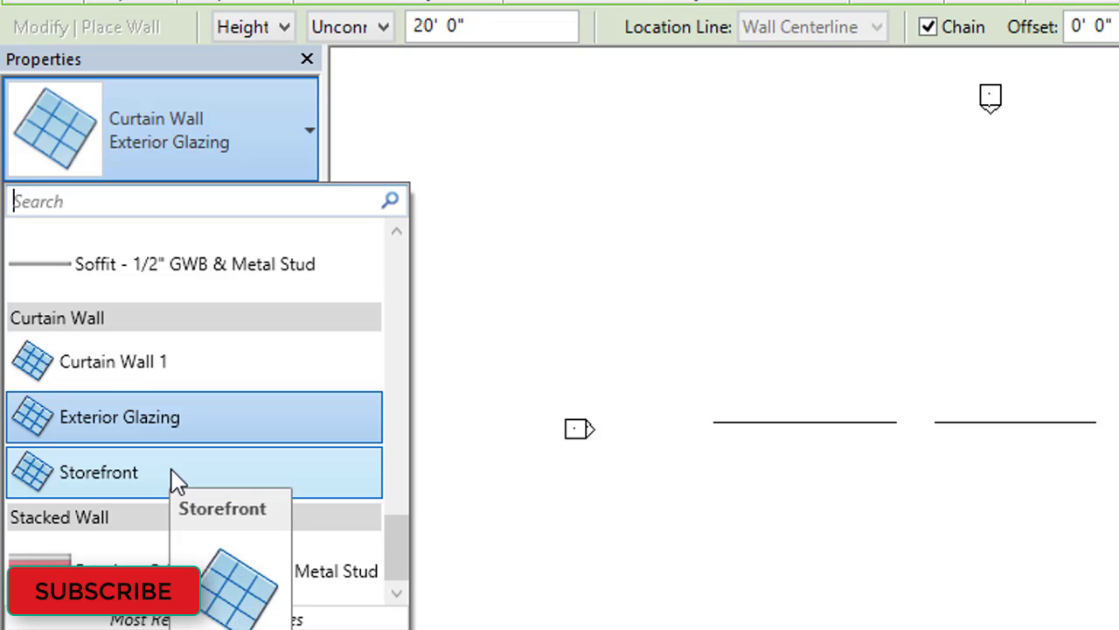
click(175, 476)
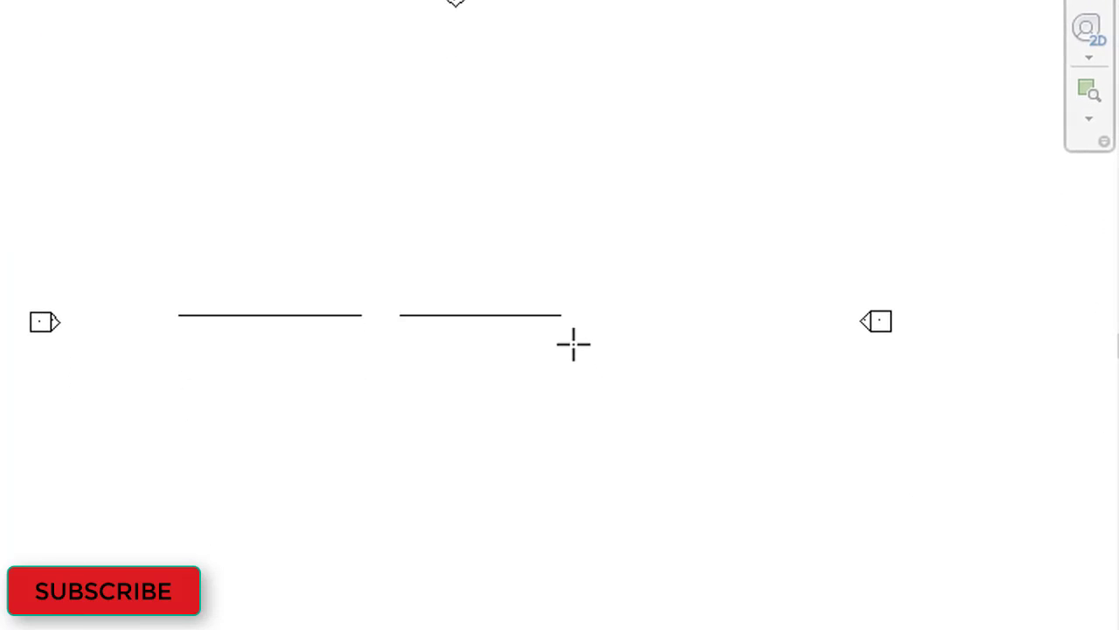
Step: Draw the Storefront wall right of the second wall and end wall placement
click(588, 305)
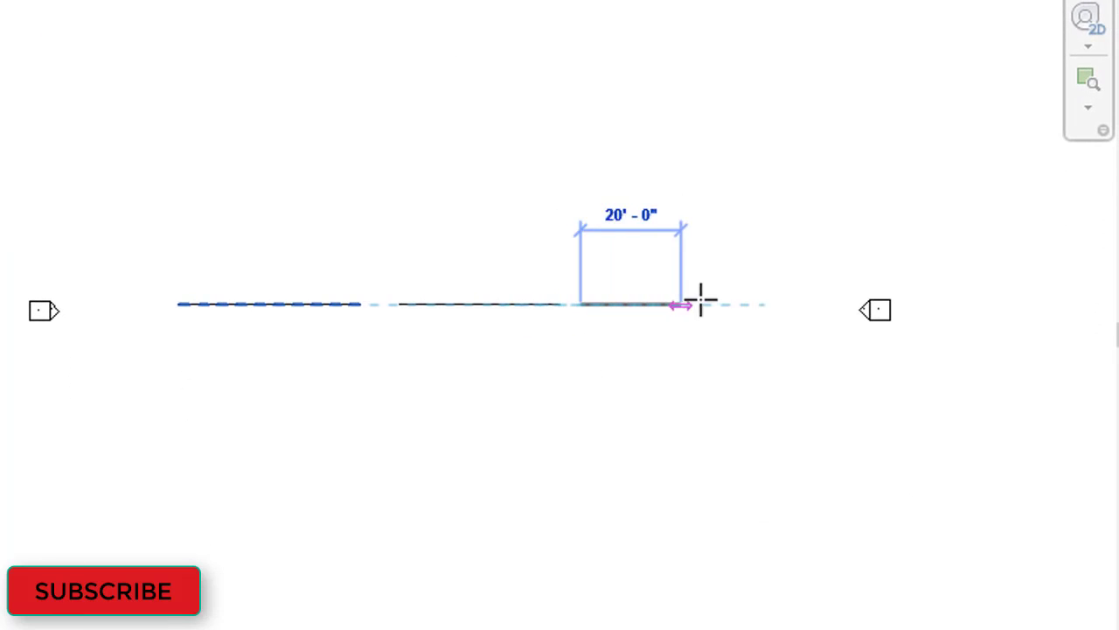
right_click(708, 132)
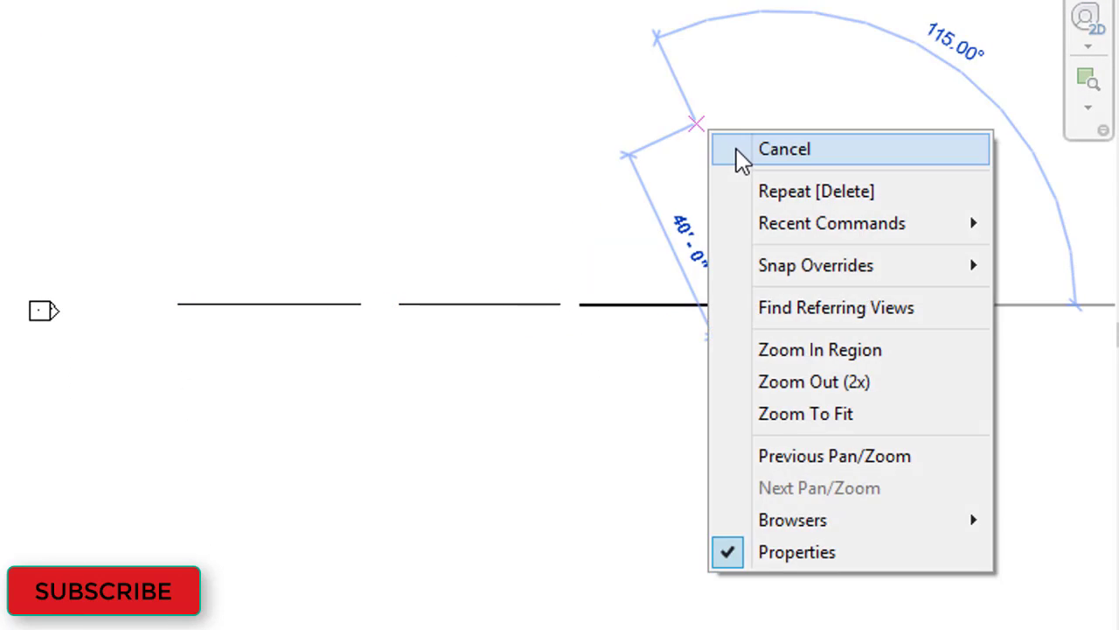
click(713, 150)
right_click(725, 125)
click(757, 150)
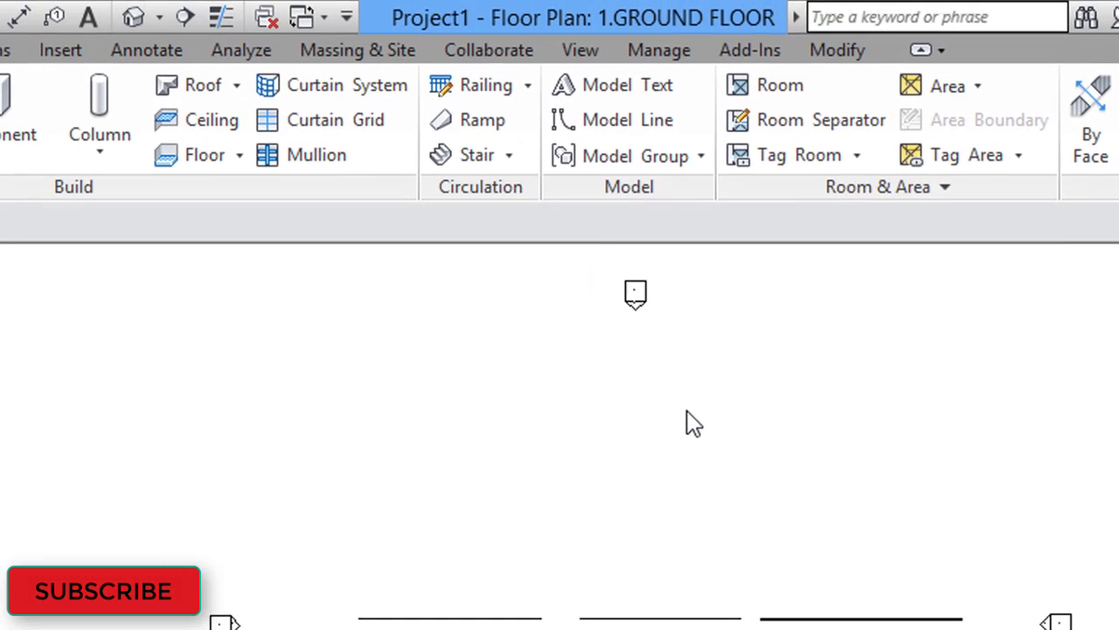
Step: Switch to the 3D view and frame the plain, Exterior Glazing and Storefront walls side by side
click(130, 15)
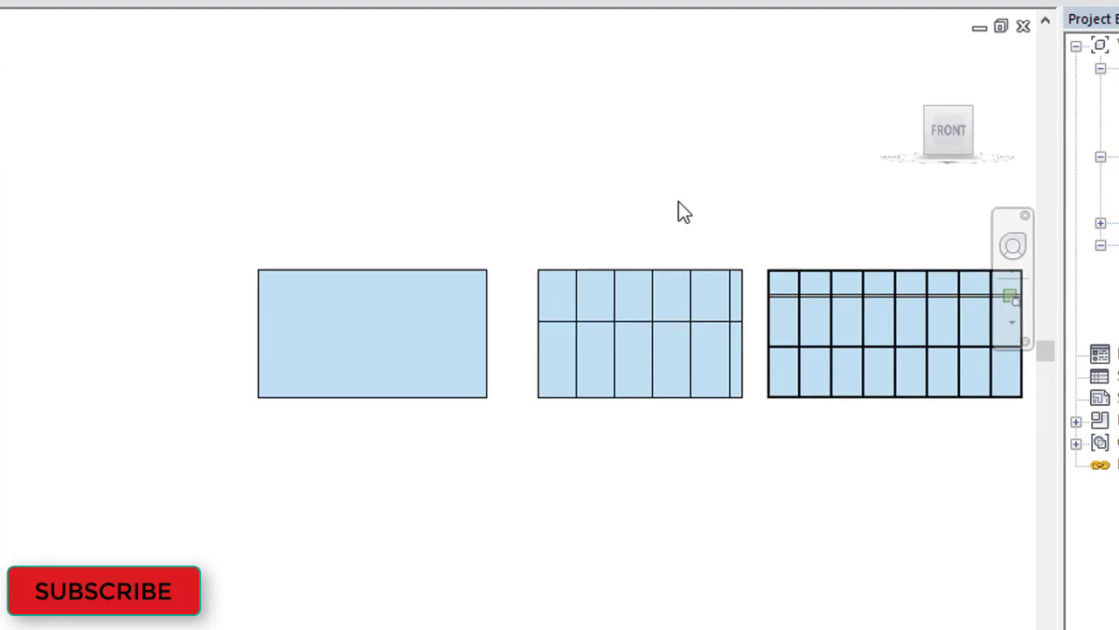
middle_drag(810, 370, 192, 402)
middle_drag(664, 243, 762, 175)
scroll(571, 184, up, 3)
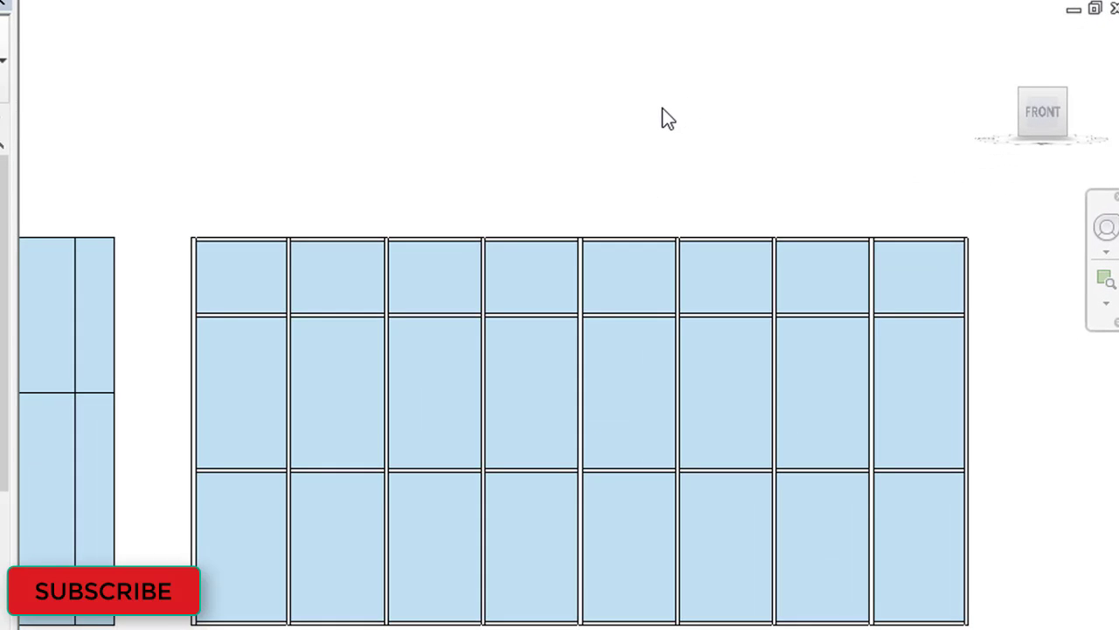
scroll(667, 118, down, 2)
scroll(635, 144, down, 2)
scroll(769, 155, down, 1)
click(204, 225)
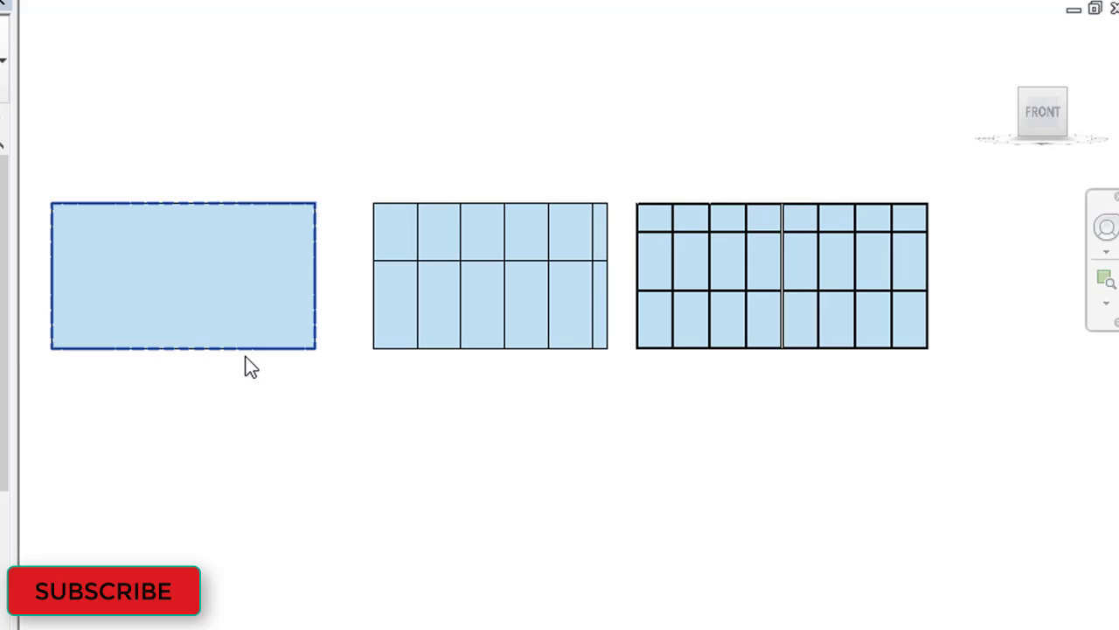
click(220, 419)
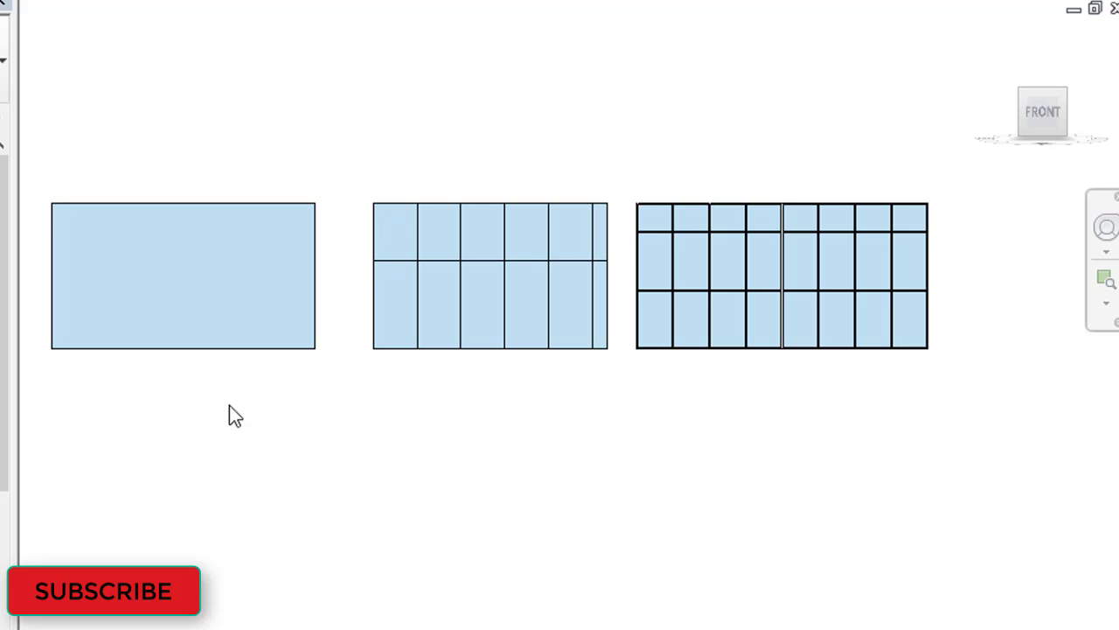
scroll(498, 388, up, 2)
middle_drag(498, 387, 446, 577)
scroll(427, 519, up, 1)
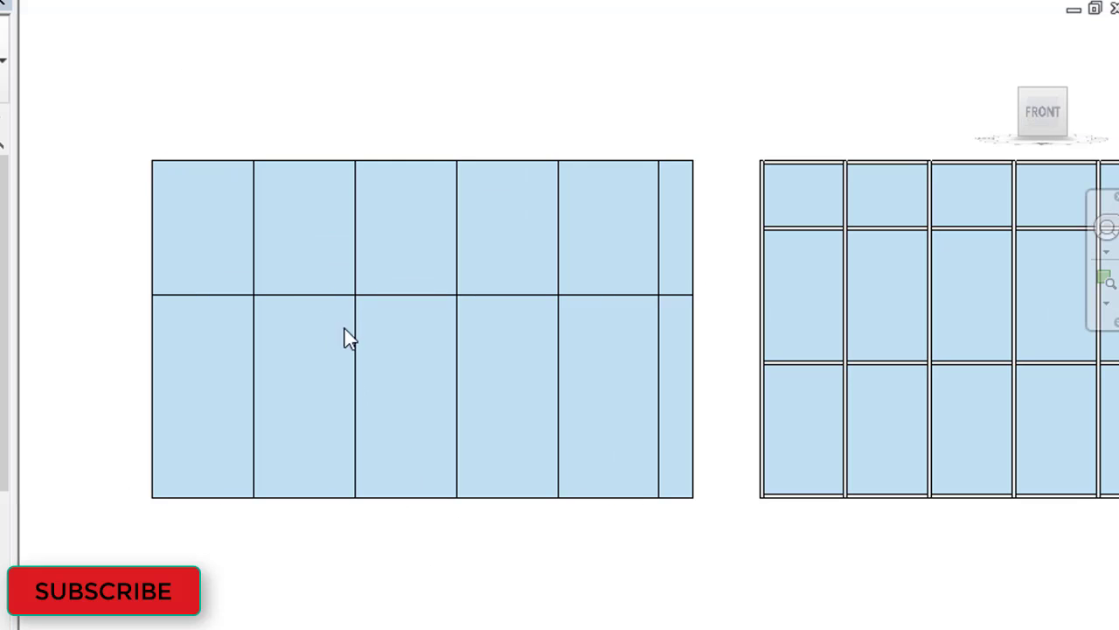
click(338, 296)
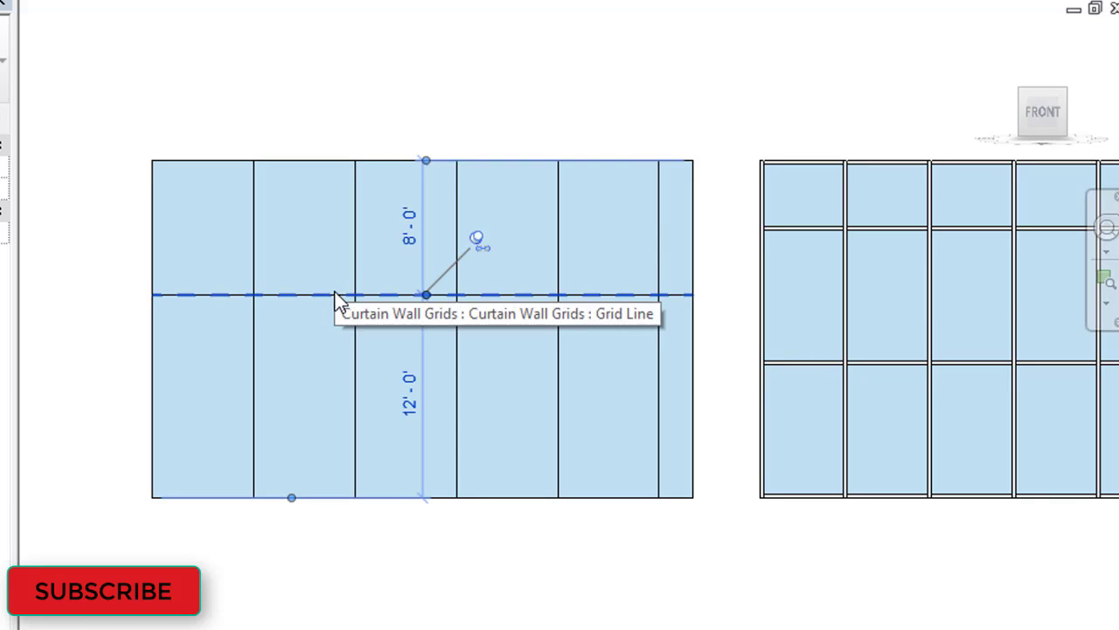
click(357, 264)
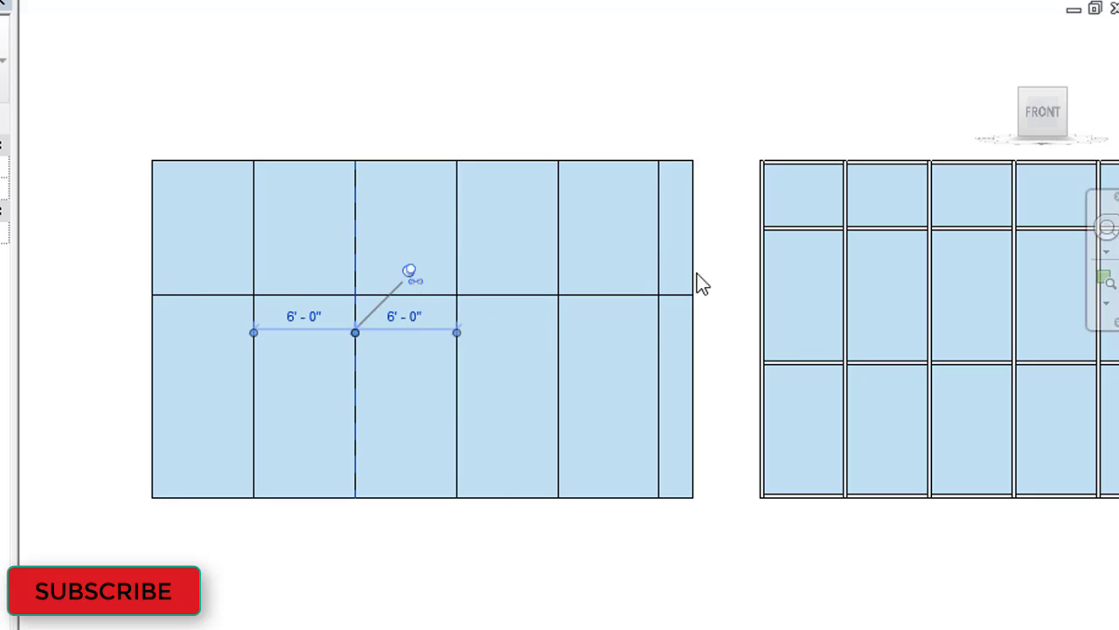
middle_drag(704, 332, 263, 343)
scroll(414, 198, up, 1)
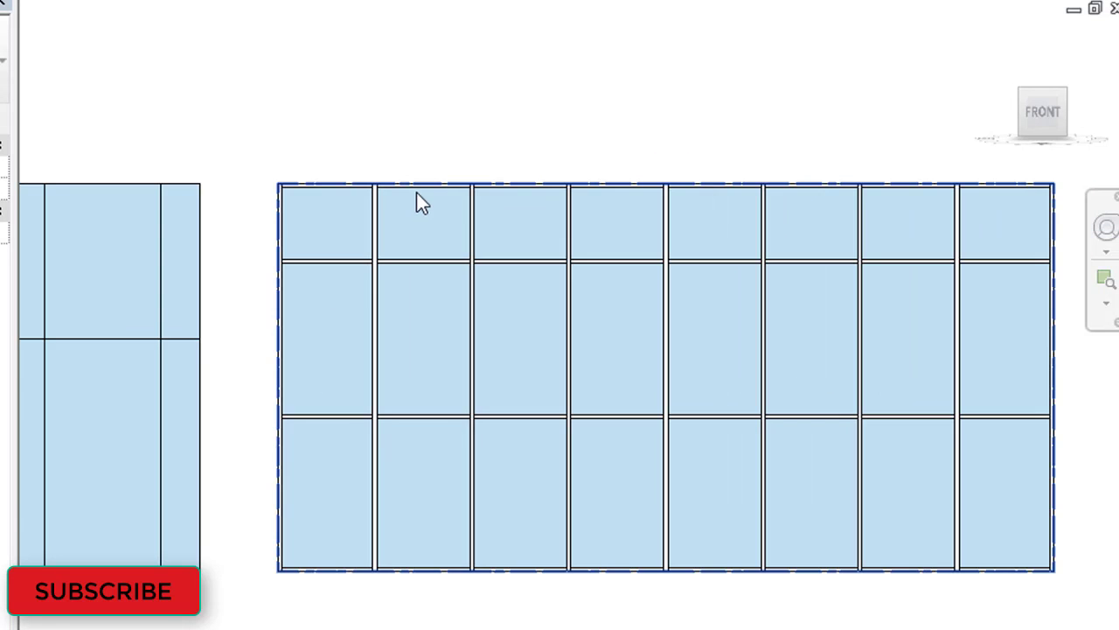
scroll(416, 193, up, 2)
middle_drag(415, 189, 385, 134)
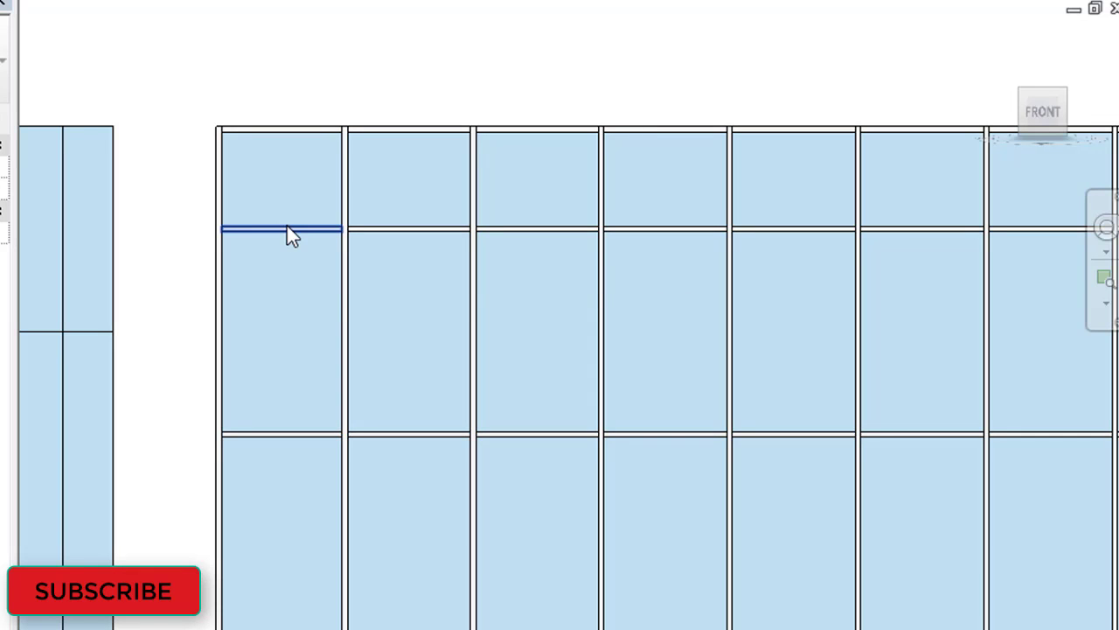
click(342, 215)
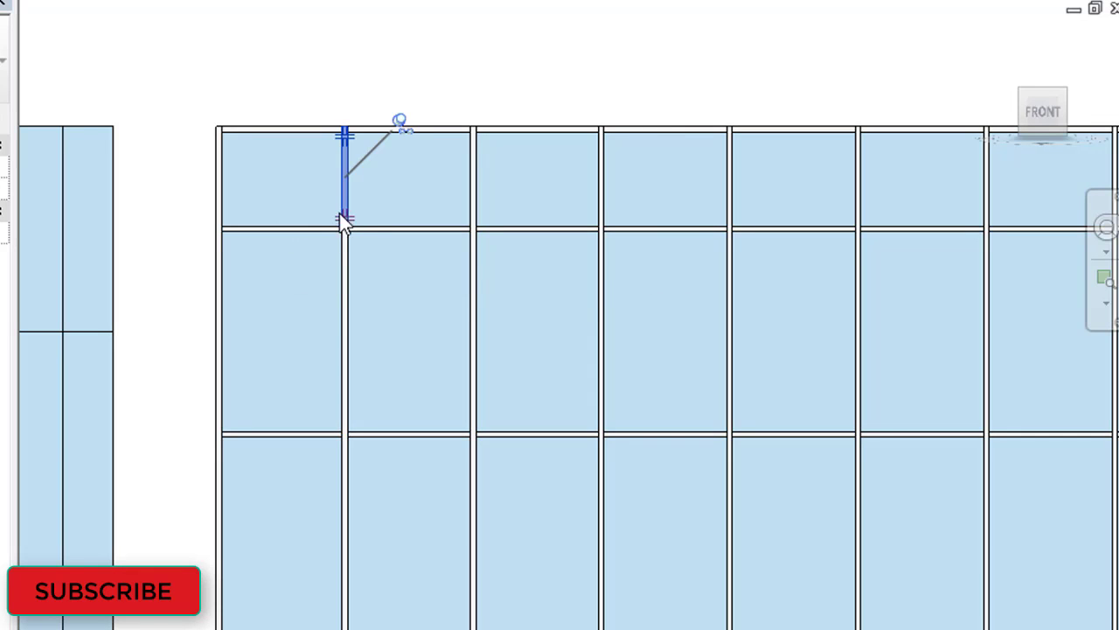
click(295, 229)
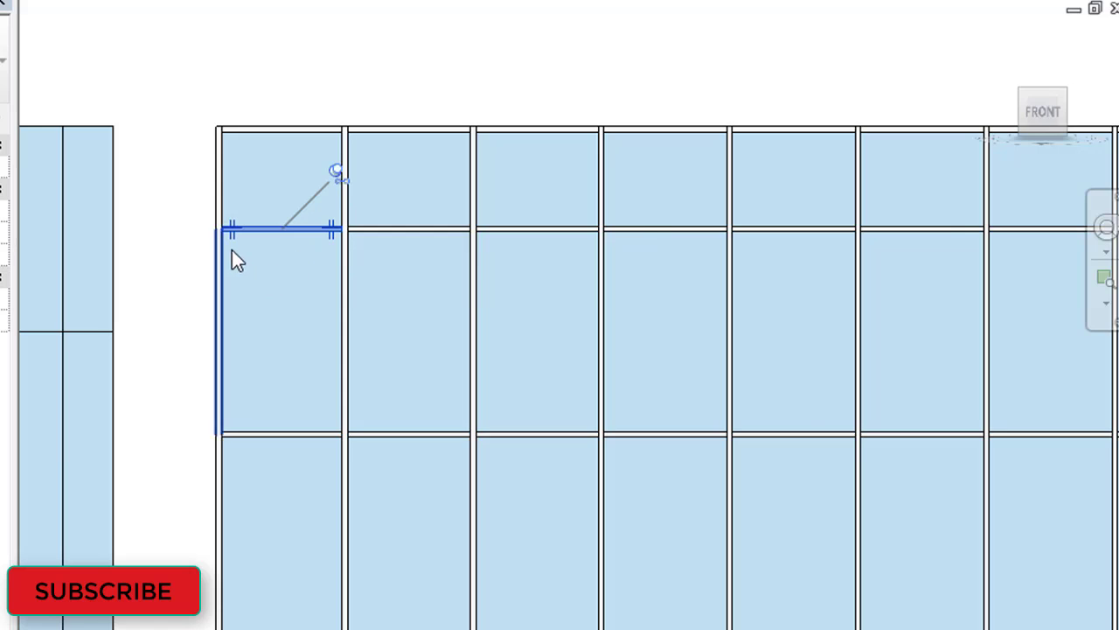
scroll(214, 308, up, 6)
scroll(287, 257, down, 5)
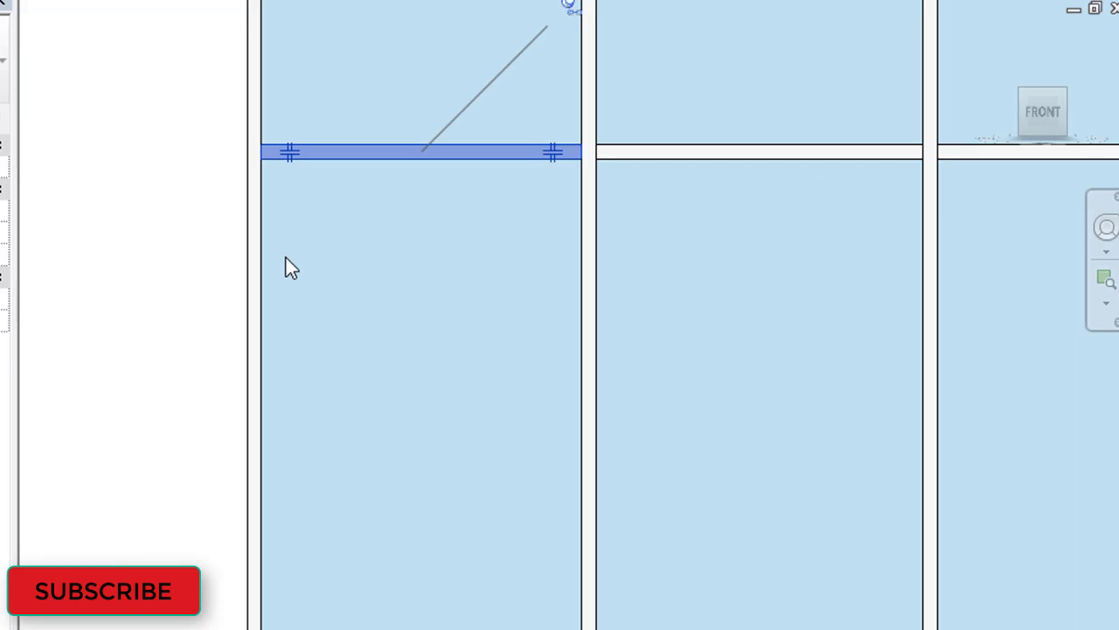
scroll(280, 271, down, 3)
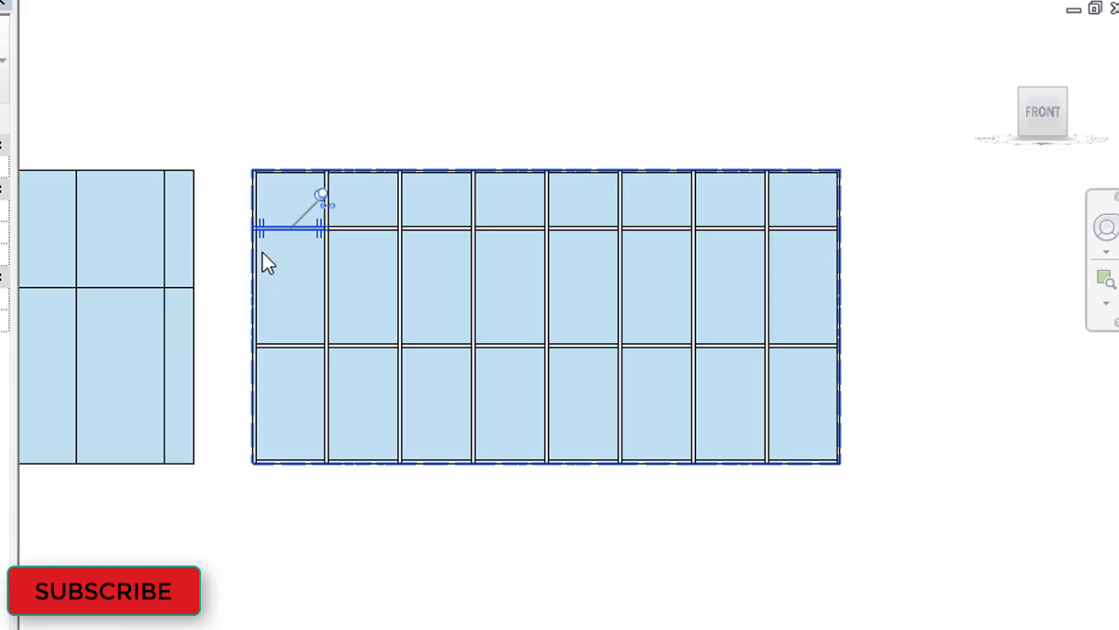
scroll(263, 249, up, 3)
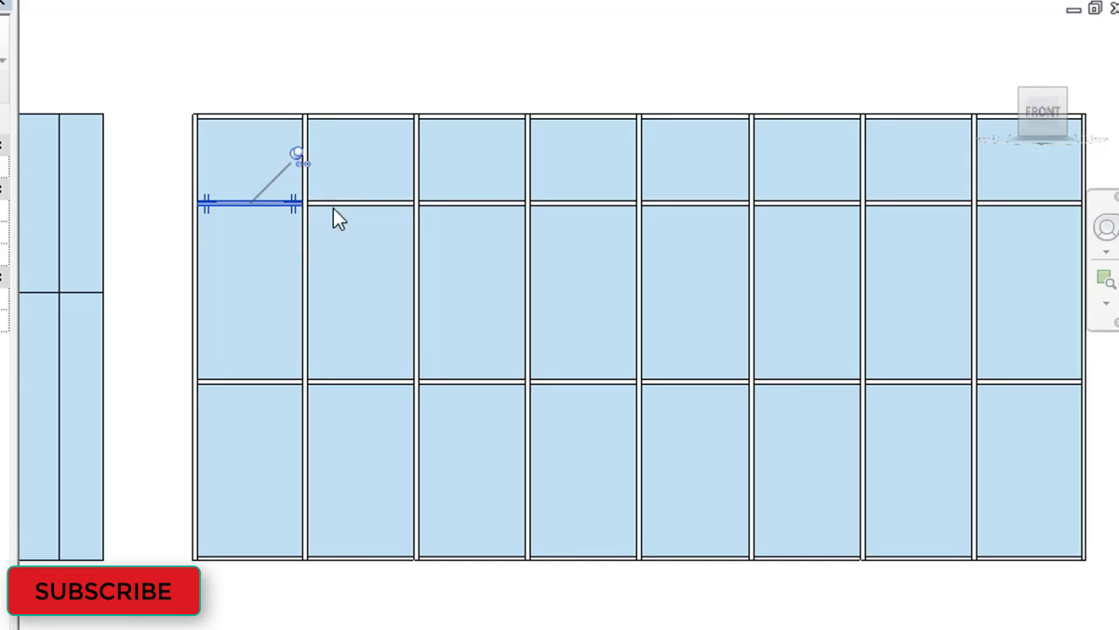
click(378, 123)
click(492, 90)
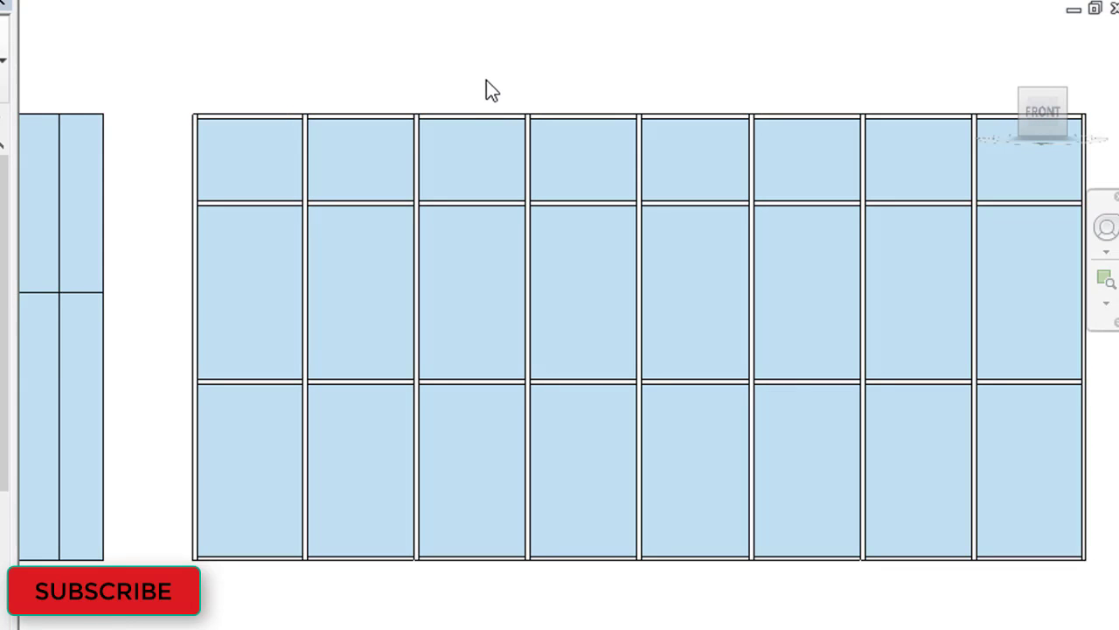
scroll(577, 66, down, 5)
middle_drag(581, 63, 892, 264)
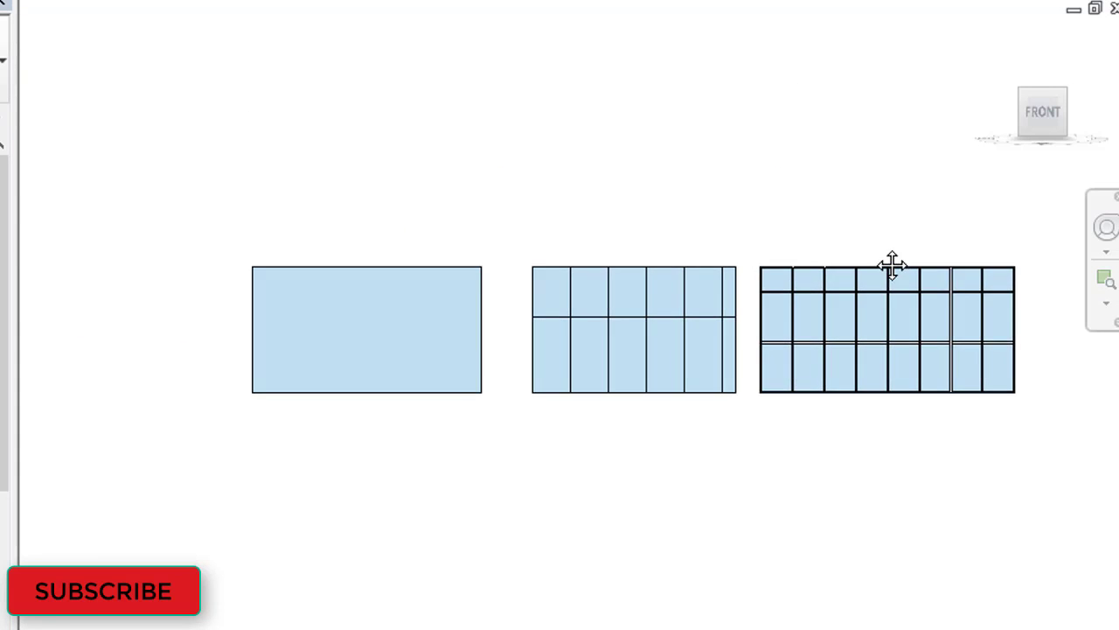
scroll(794, 202, up, 2)
middle_drag(795, 202, 782, 189)
scroll(804, 195, down, 2)
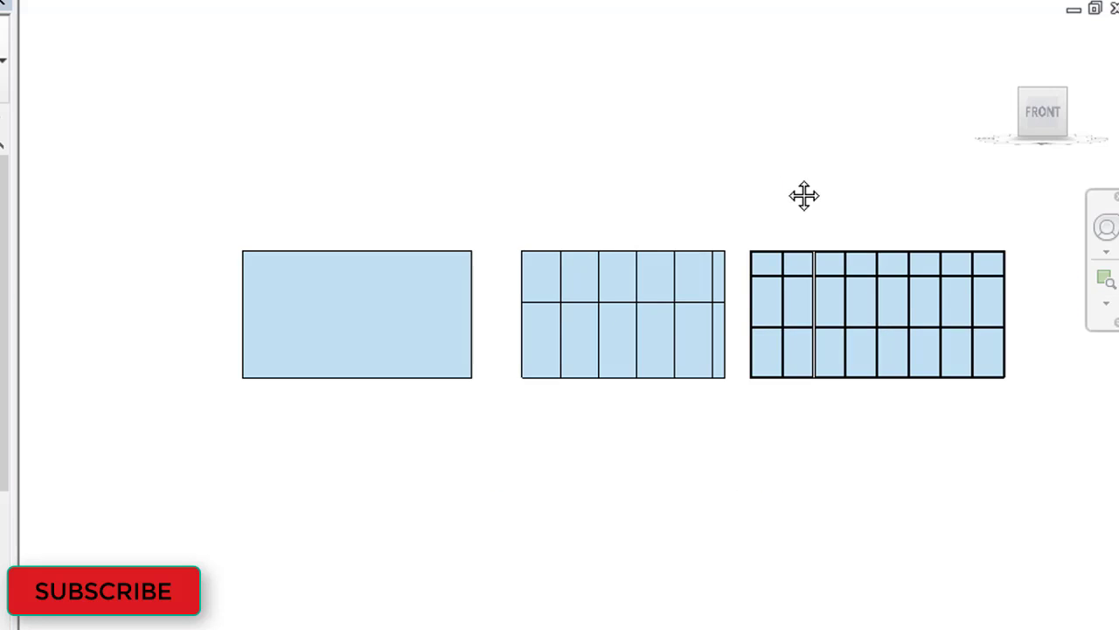
scroll(804, 195, up, 1)
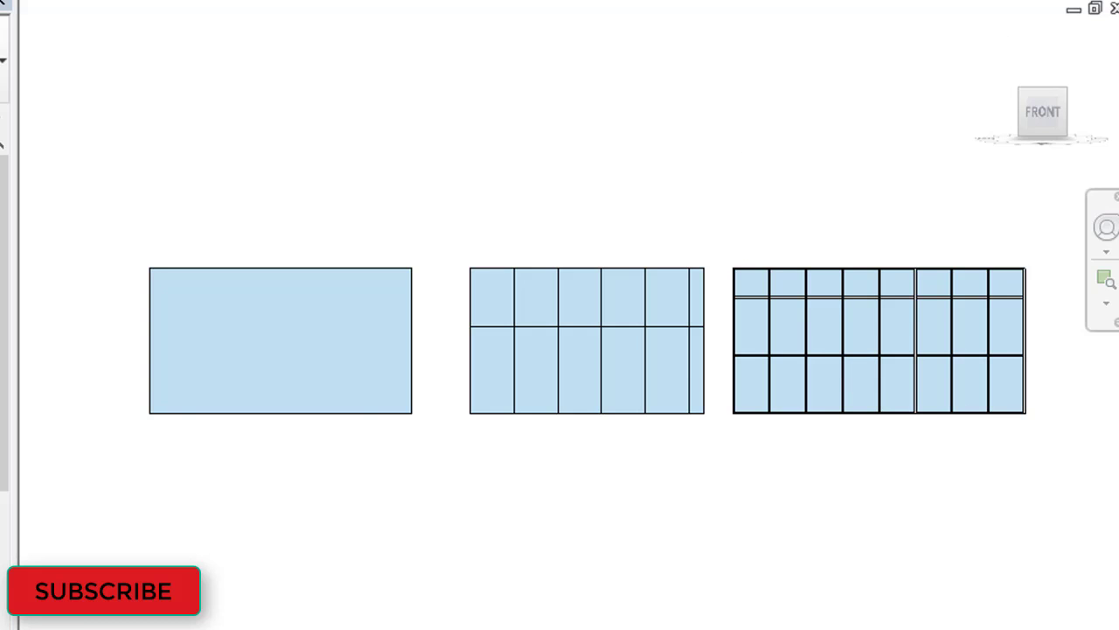
key(ctrl+Tab)
scroll(757, 185, down, 1)
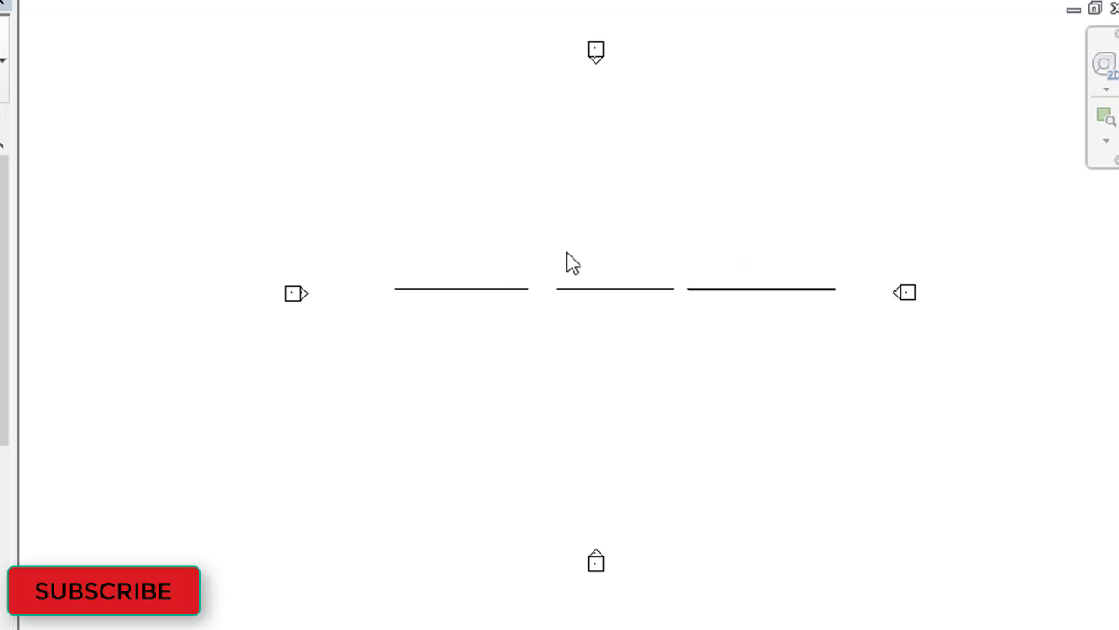
scroll(525, 297, up, 2)
scroll(511, 306, up, 2)
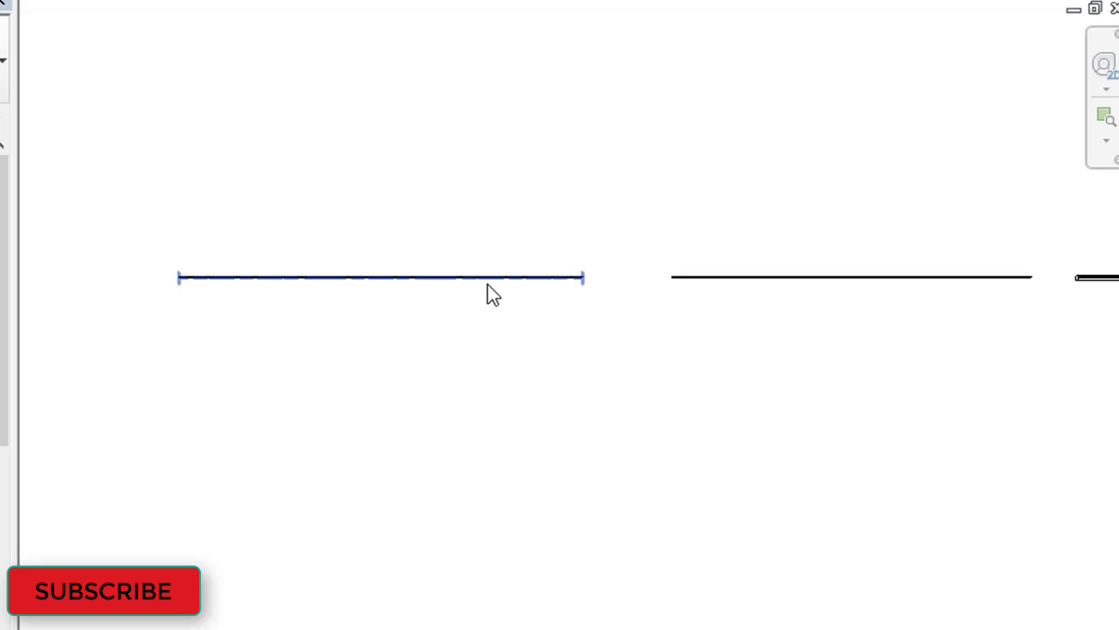
click(488, 281)
scroll(656, 185, down, 3)
middle_drag(673, 175, 598, 176)
click(690, 229)
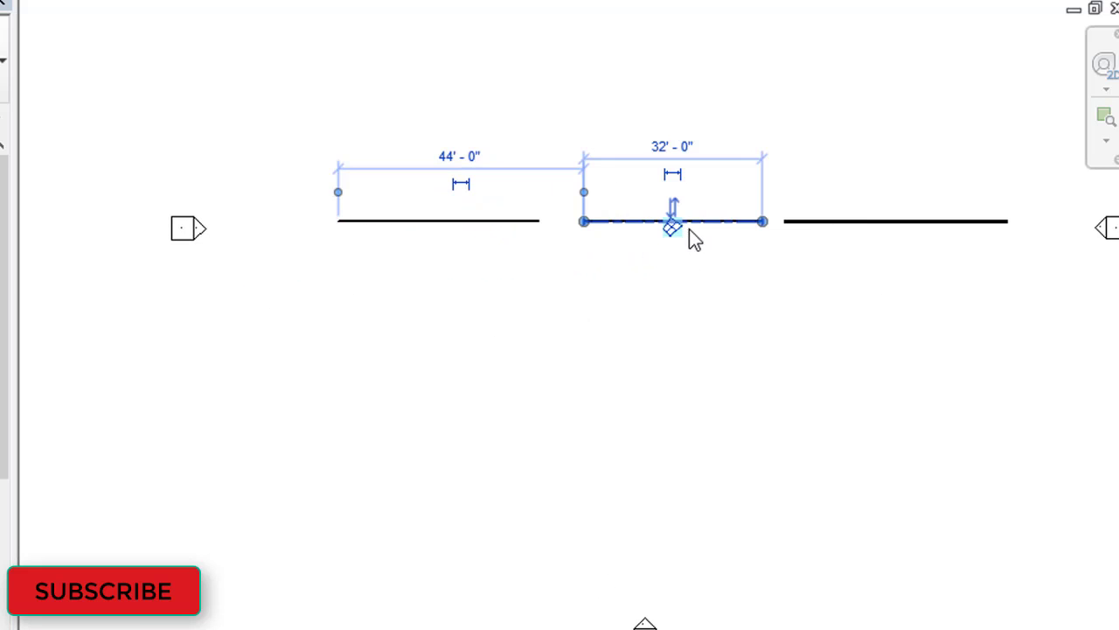
click(893, 144)
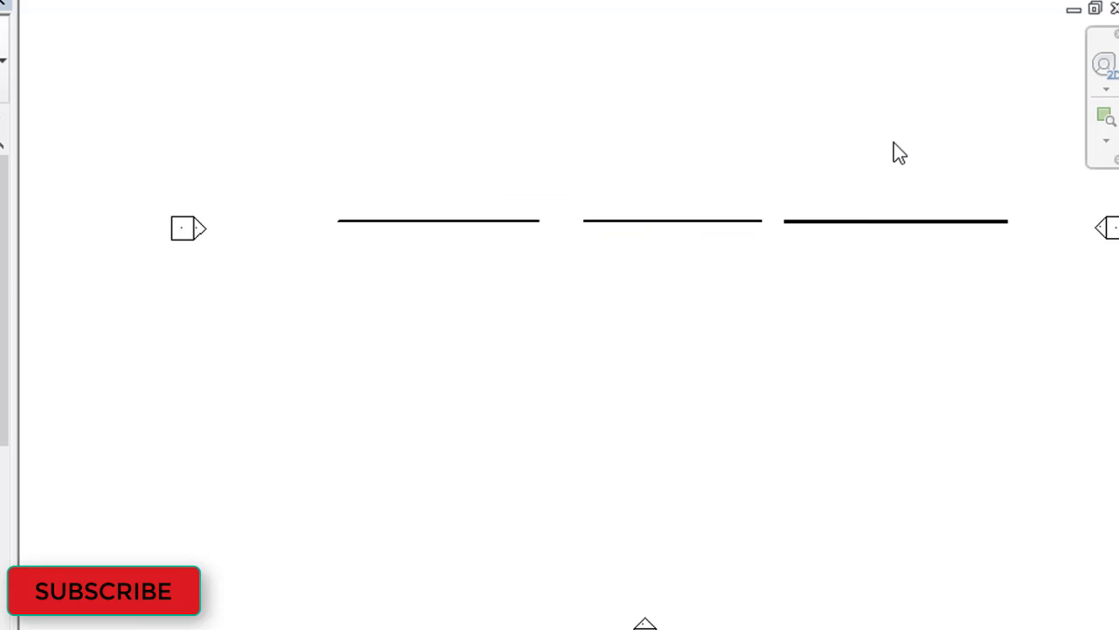
click(928, 232)
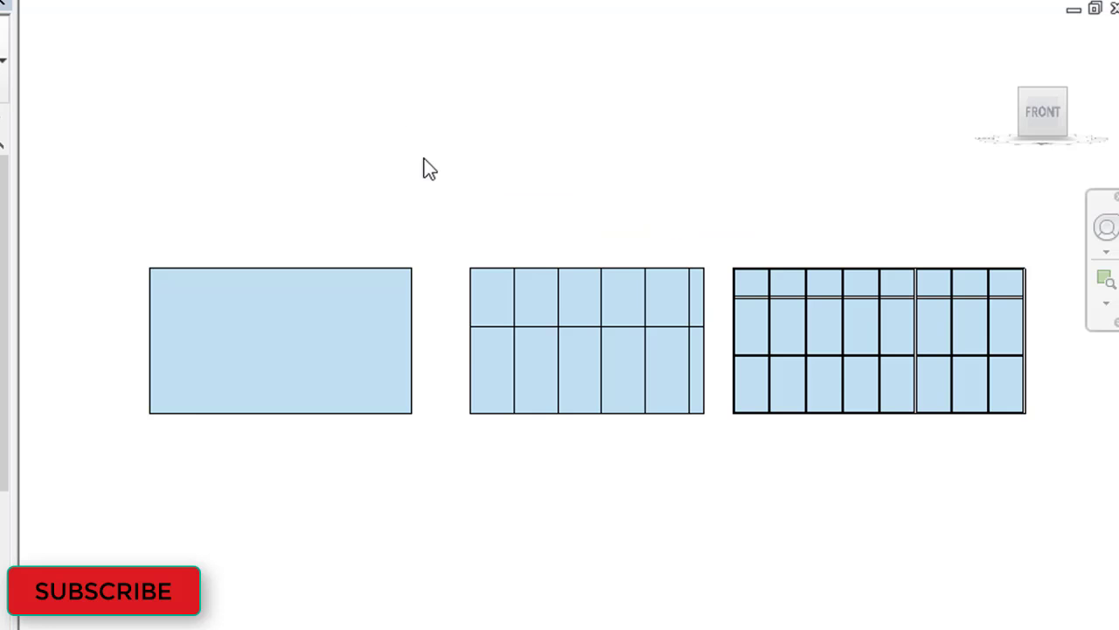
Step: Frame the plain left wall in 3D and start Curtain Grid placement set to All Segments
scroll(577, 149, down, 1)
middle_drag(577, 149, 492, 175)
scroll(539, 184, up, 1)
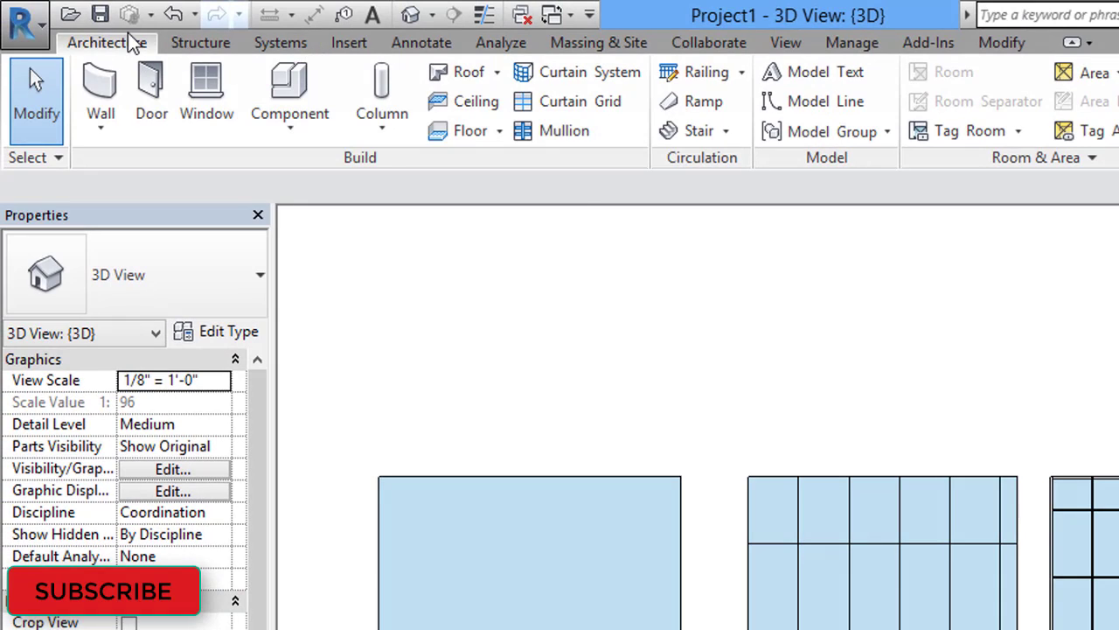
click(600, 109)
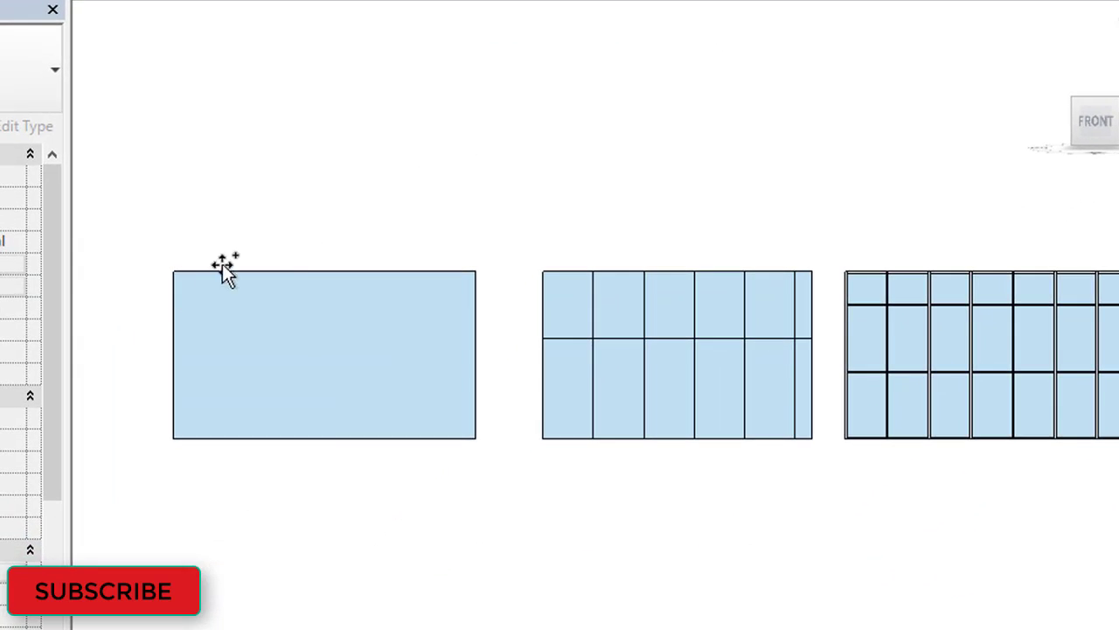
Step: Add three horizontal and four vertical curtain grid lines across the plain left wall
click(175, 304)
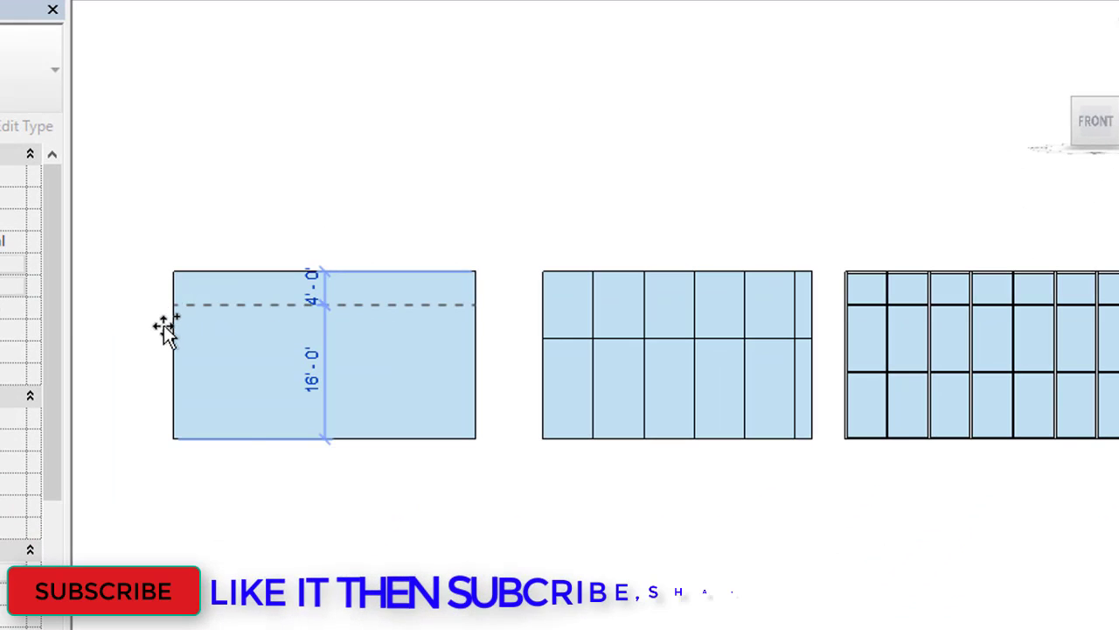
click(179, 354)
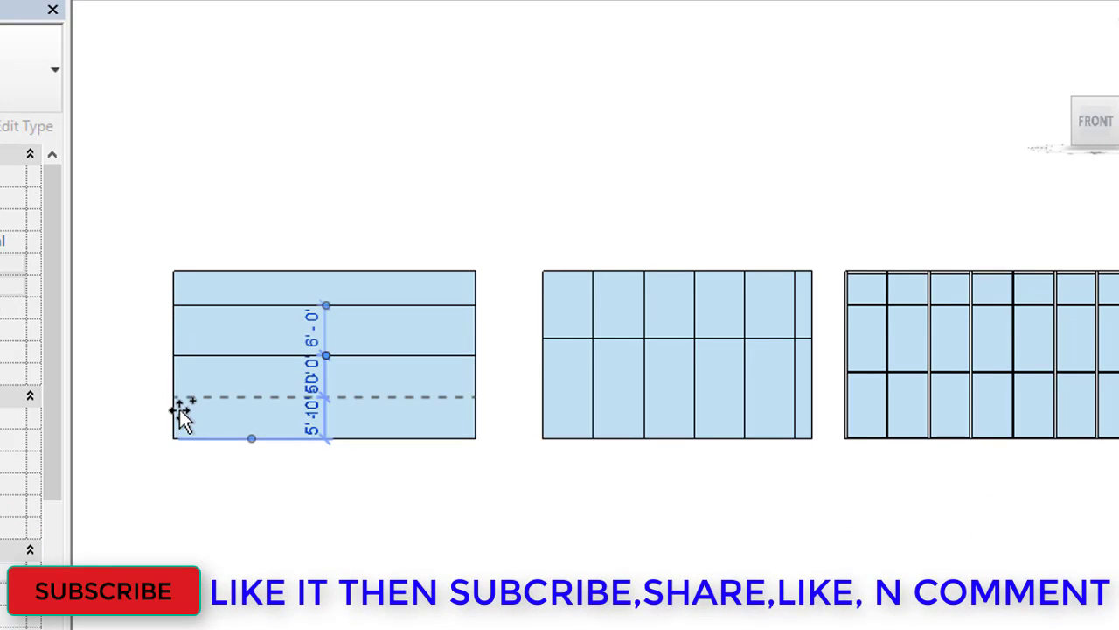
click(179, 396)
click(229, 278)
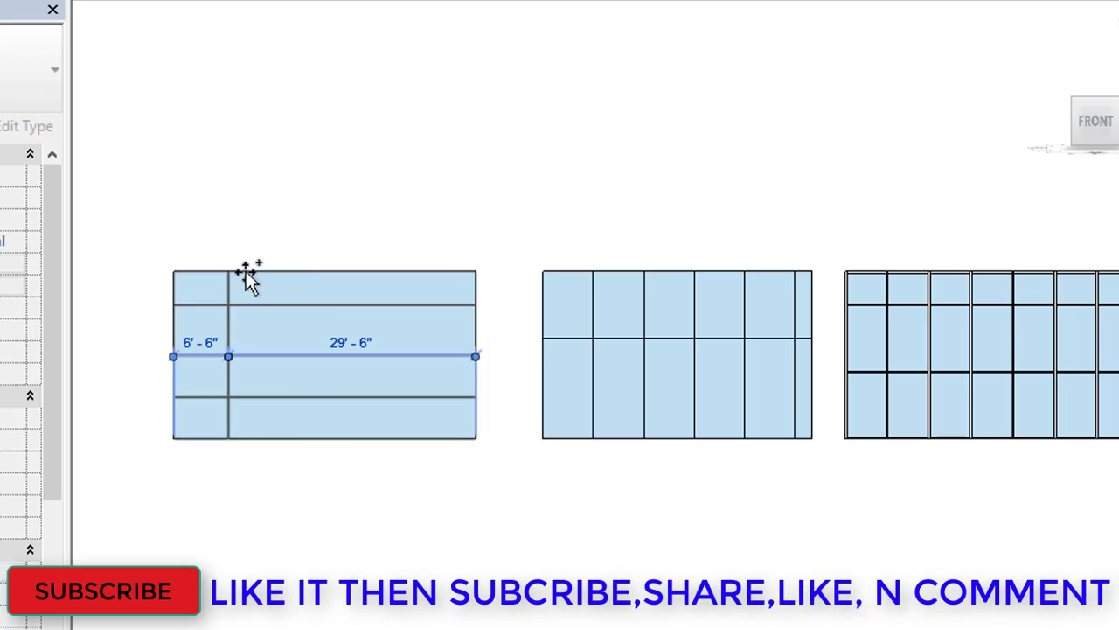
click(278, 271)
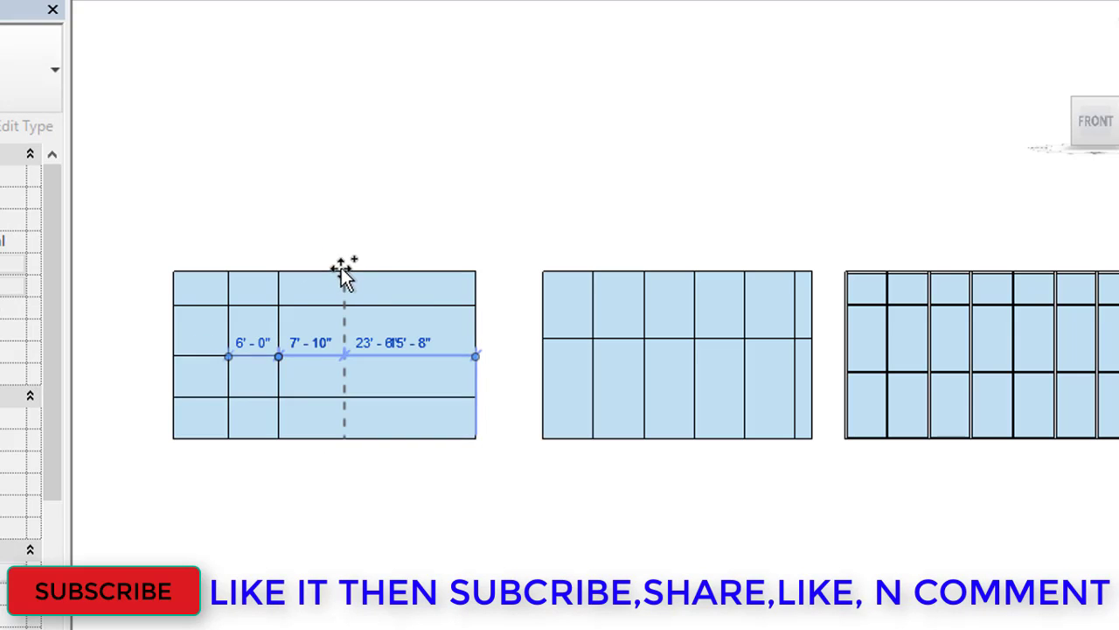
click(345, 269)
click(431, 273)
Step: Cancel the current grid placement and switch placement to One Segment
right_click(664, 103)
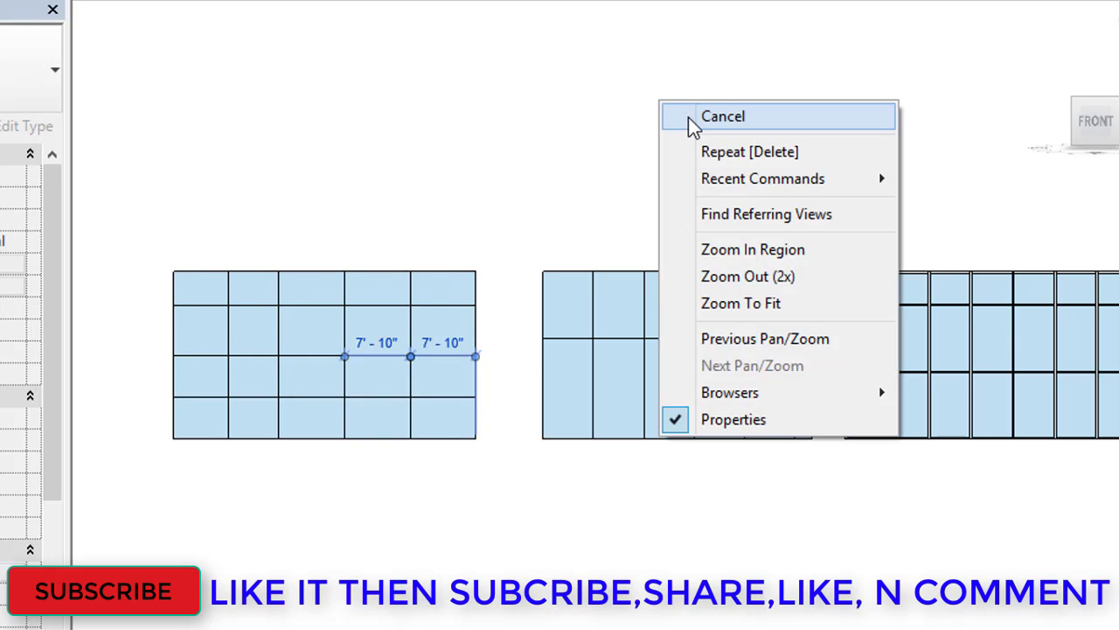
click(625, 32)
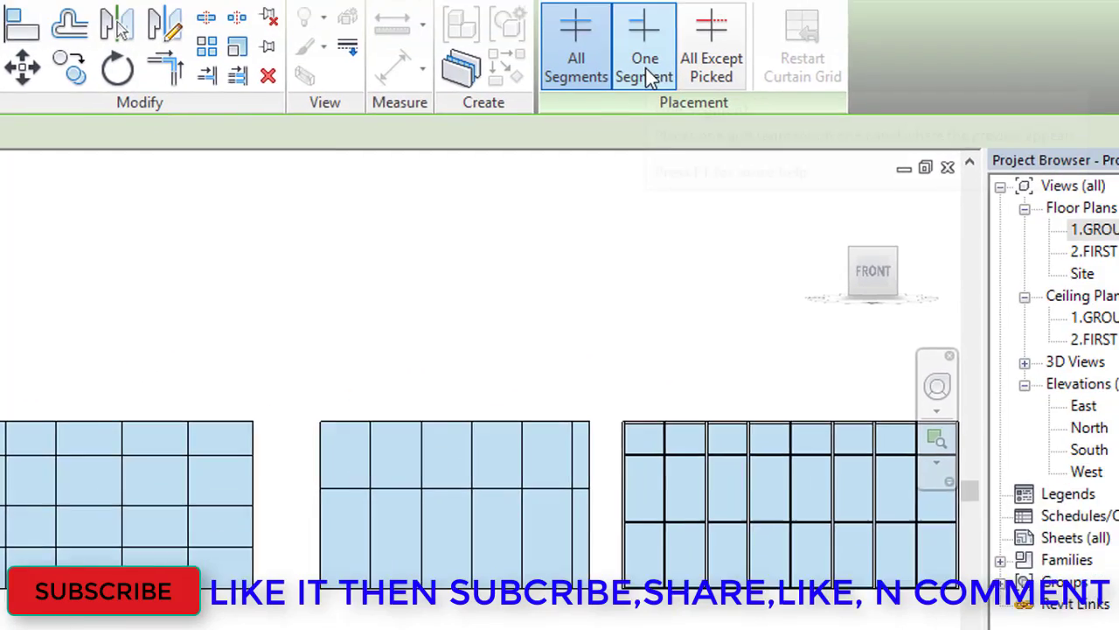
click(867, 0)
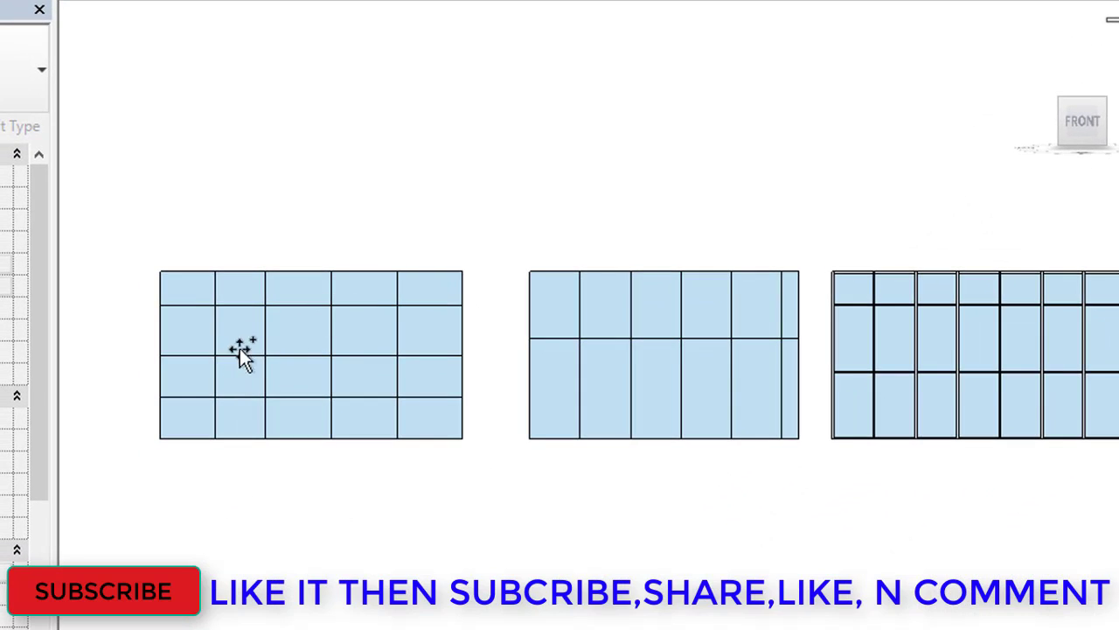
Step: Split a left panel horizontally and a top middle panel vertically with single-panel grid segments
scroll(245, 341, up, 5)
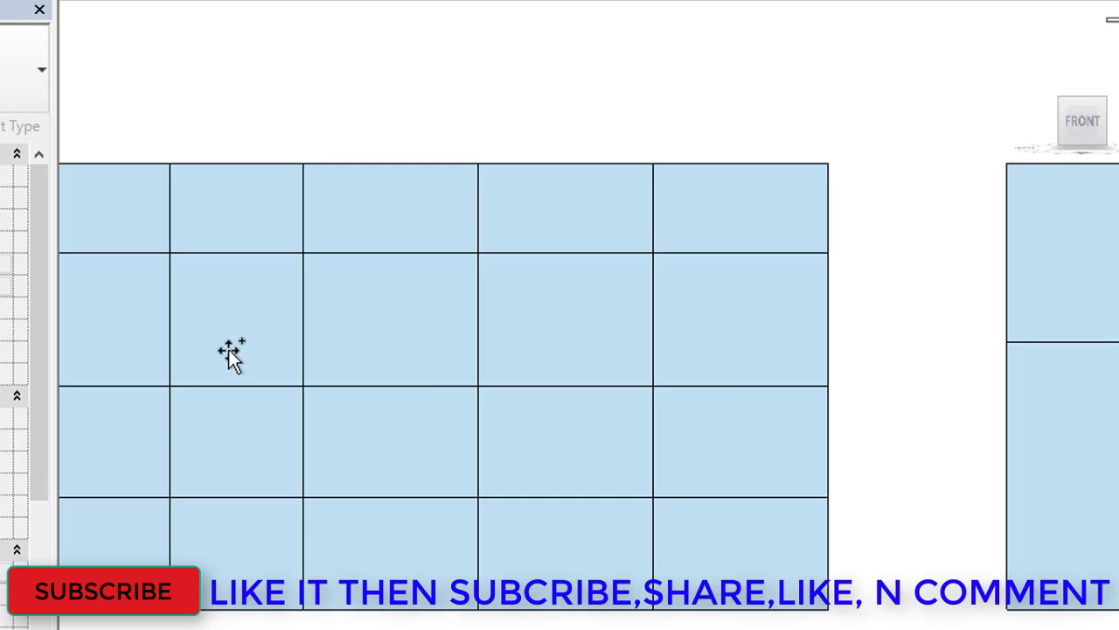
middle_drag(230, 352, 425, 338)
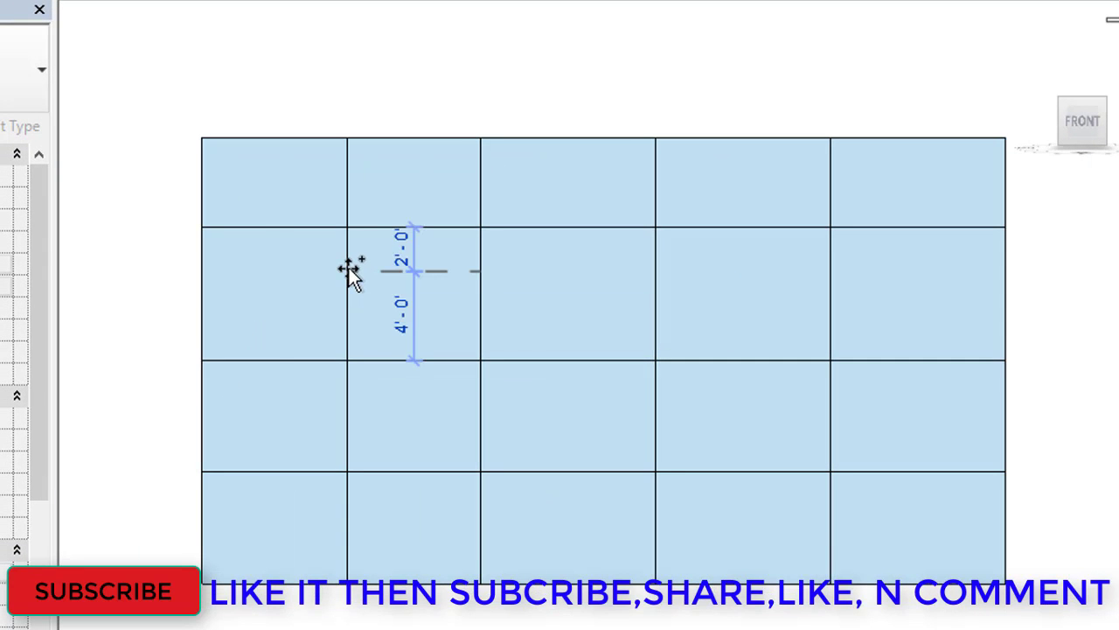
click(344, 293)
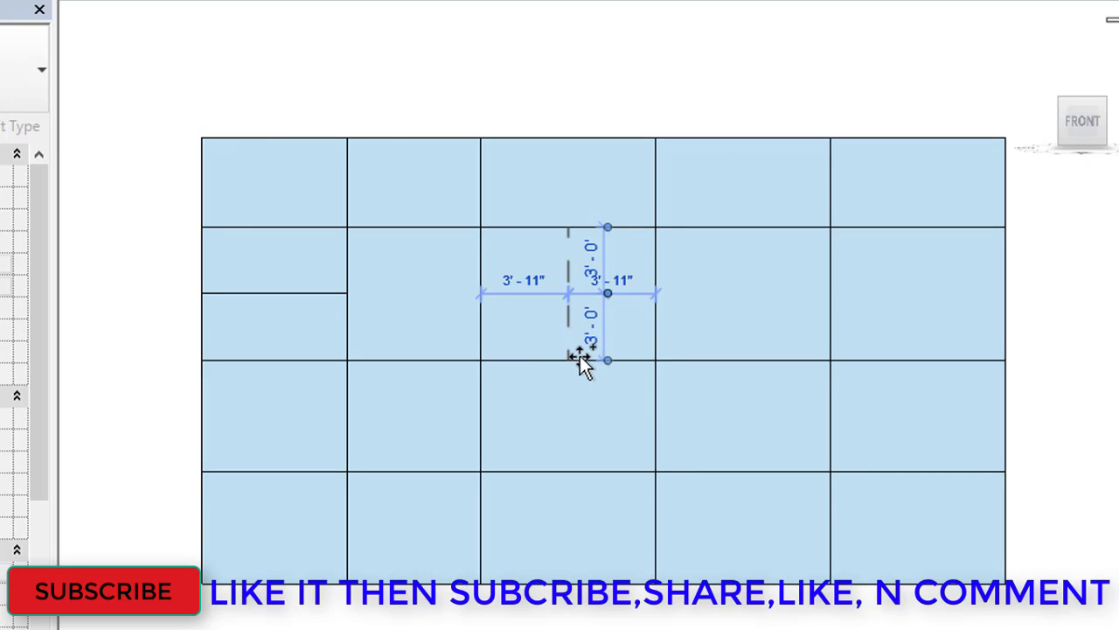
click(556, 142)
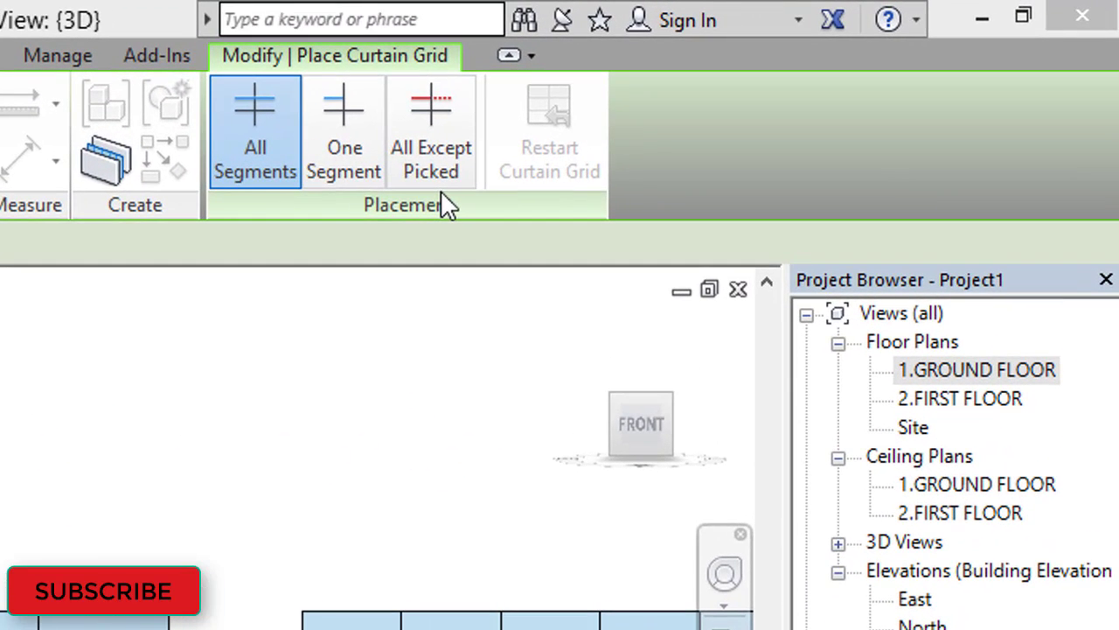
Step: With All Except Picked, place a middle-row horizontal grid line and exclude a panel from it
click(435, 162)
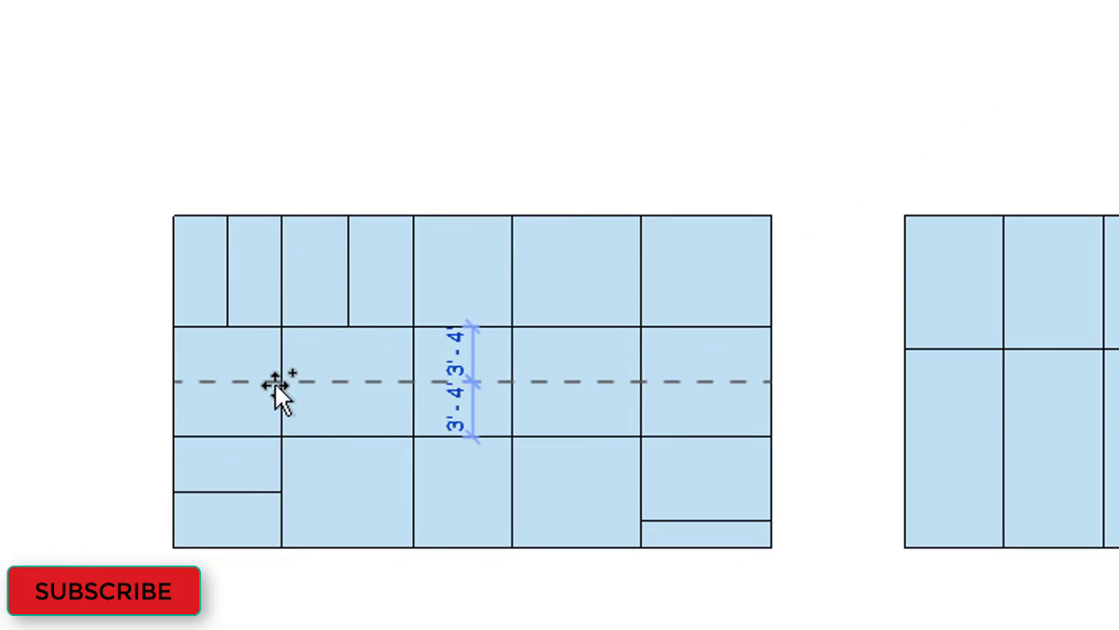
click(275, 383)
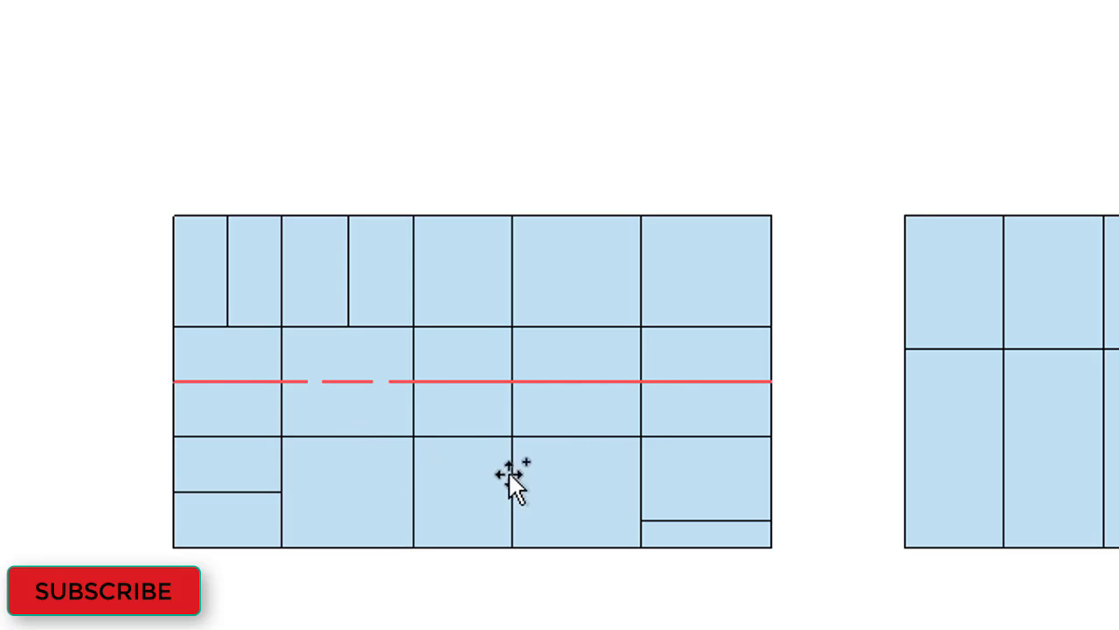
click(593, 382)
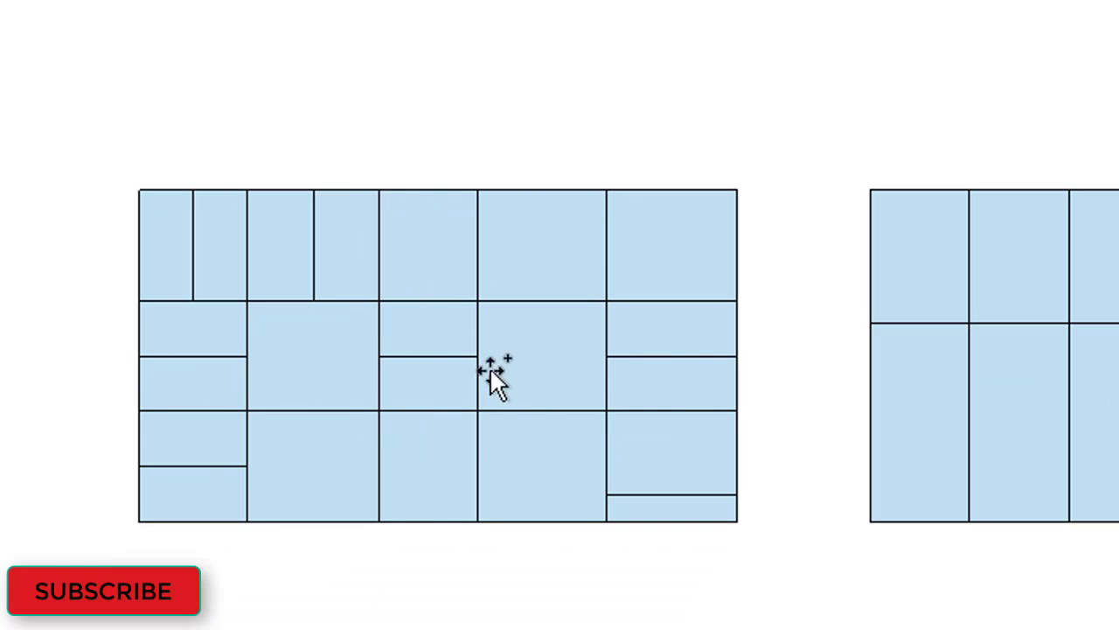
Step: Pan and zoom around the three curtain walls to review their grid patterns
scroll(877, 10, down, 2)
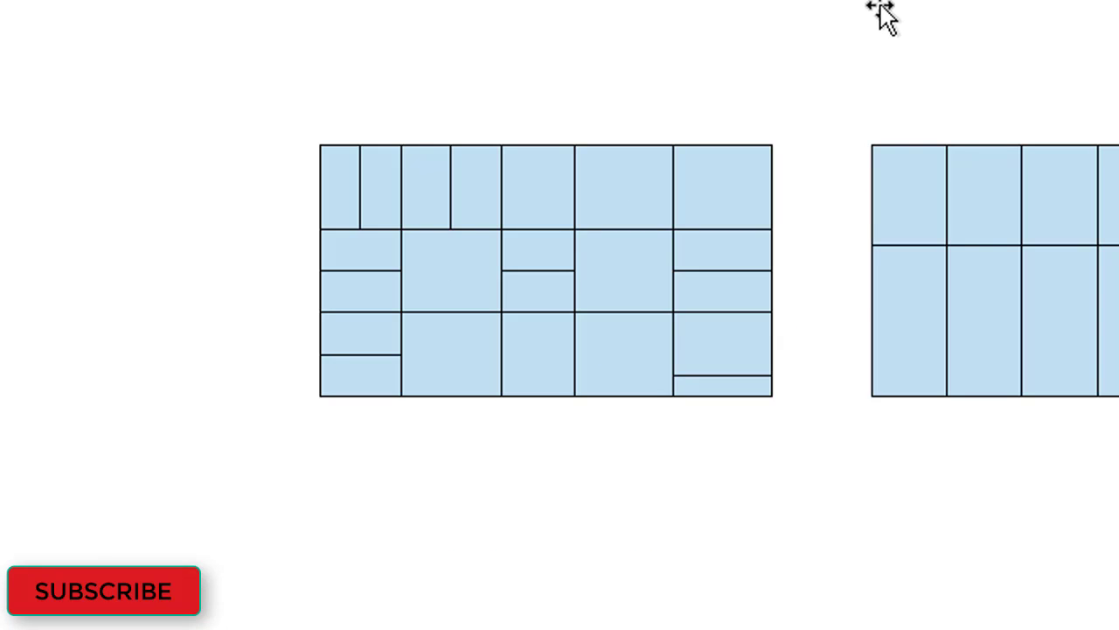
middle_drag(877, 11, 737, 93)
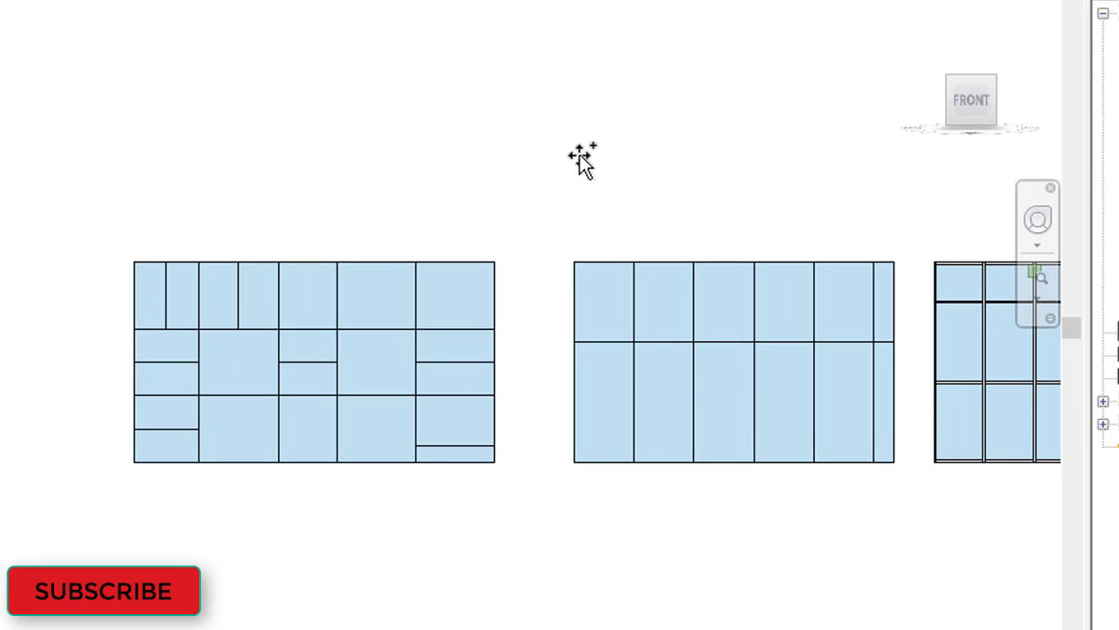
middle_drag(647, 121, 726, 127)
scroll(542, 160, up, 1)
middle_drag(542, 160, 497, 140)
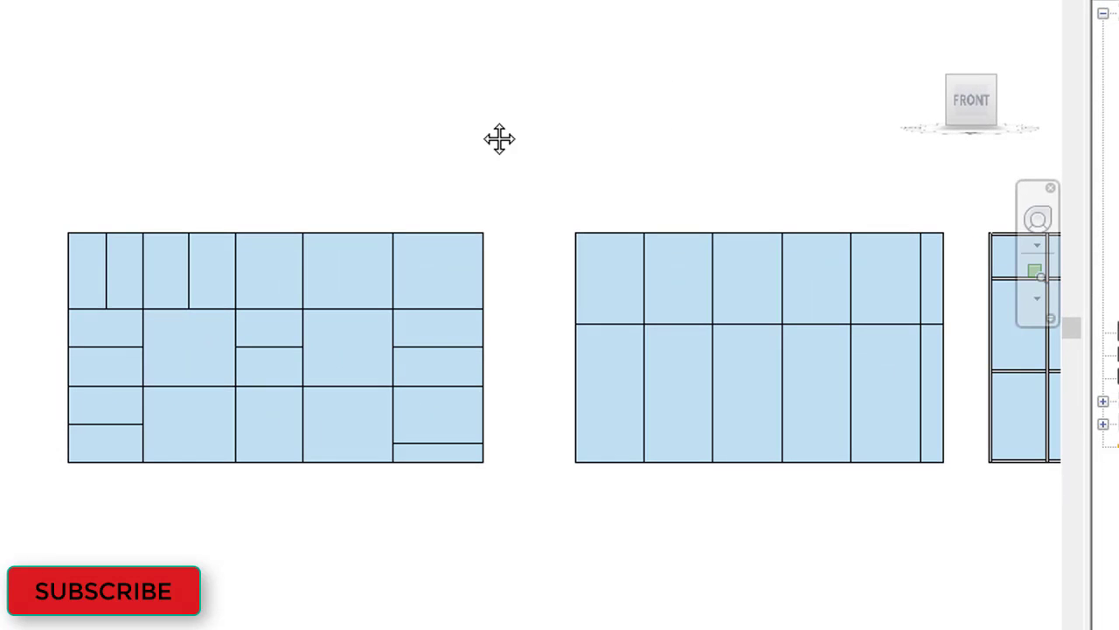
scroll(319, 271, down, 1)
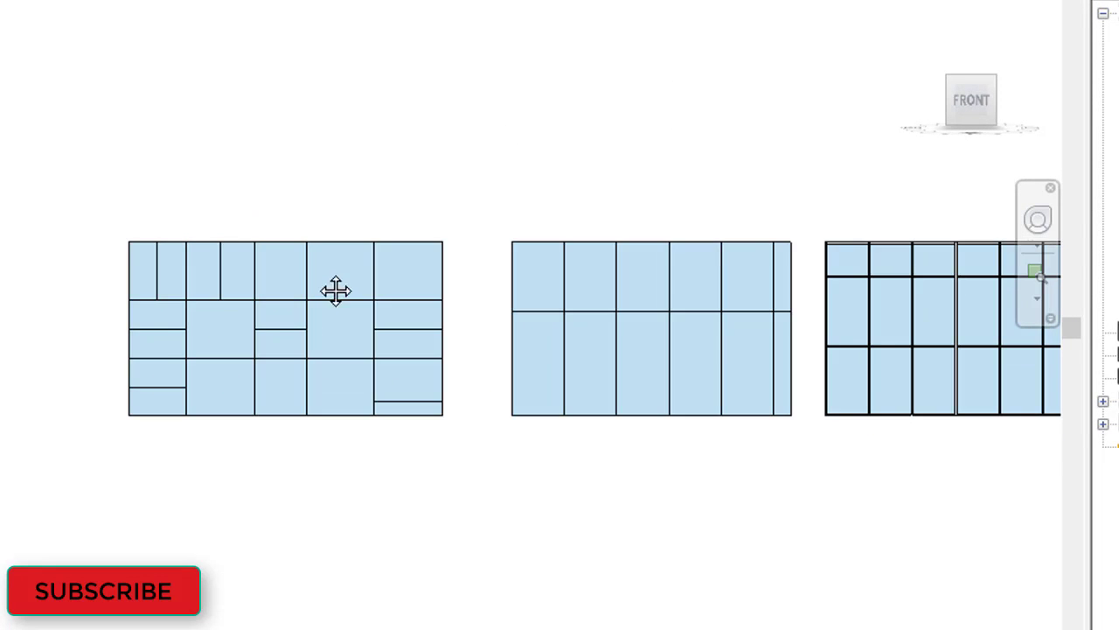
middle_drag(502, 334, 408, 352)
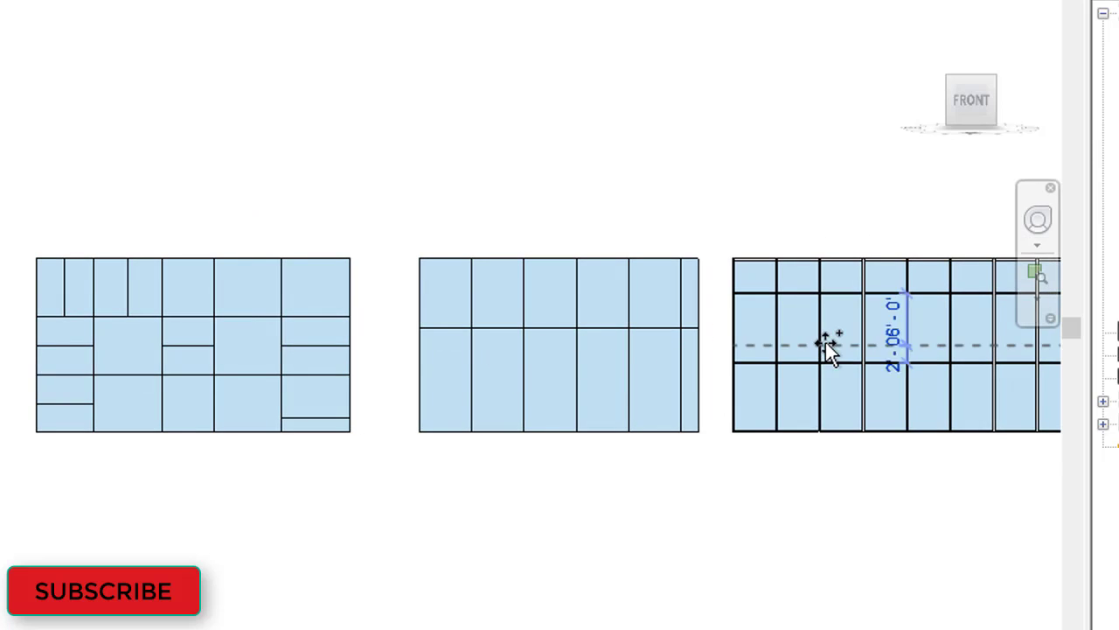
Step: Centre all three walls in the view and cancel Curtain Grid placement
scroll(778, 345, up, 4)
scroll(560, 346, down, 2)
scroll(561, 342, down, 3)
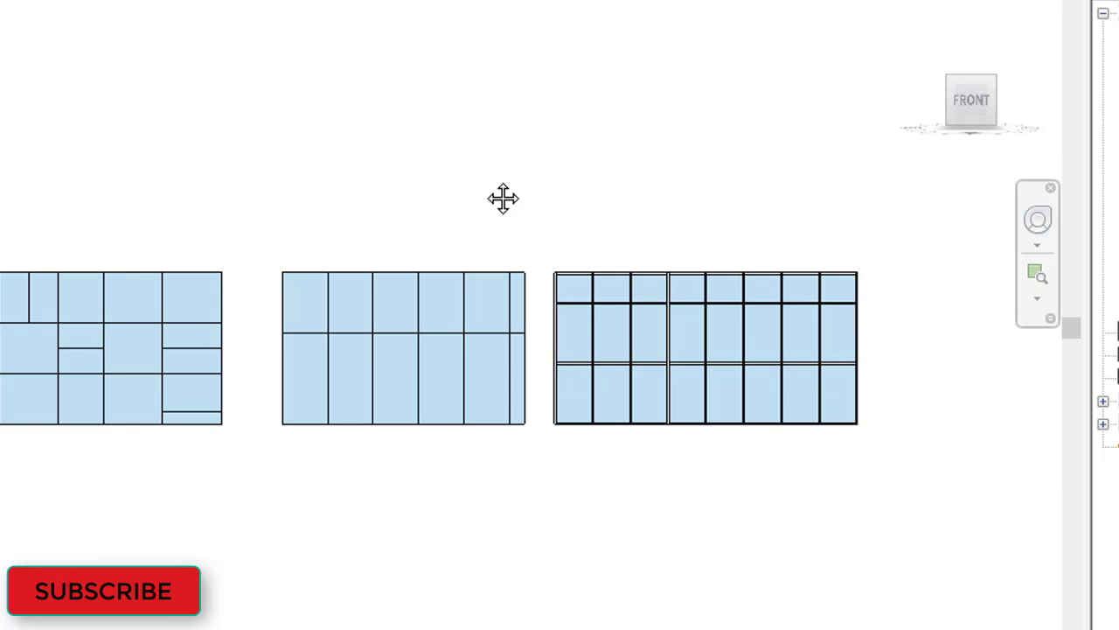
middle_drag(170, 220, 435, 283)
scroll(367, 280, up, 1)
middle_drag(284, 228, 391, 181)
right_click(297, 135)
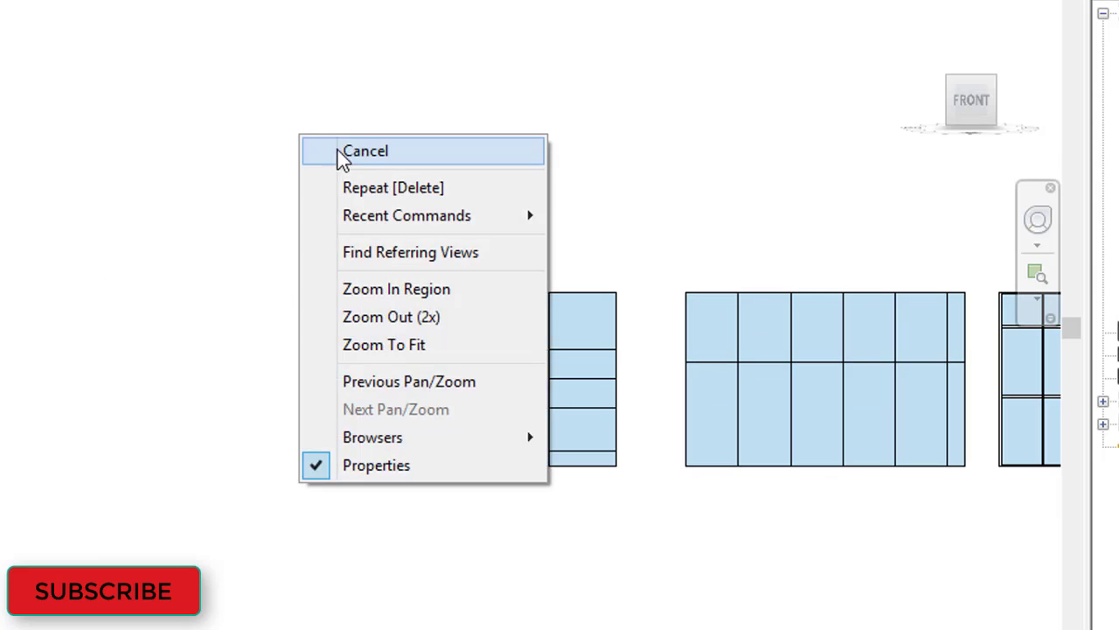
click(342, 152)
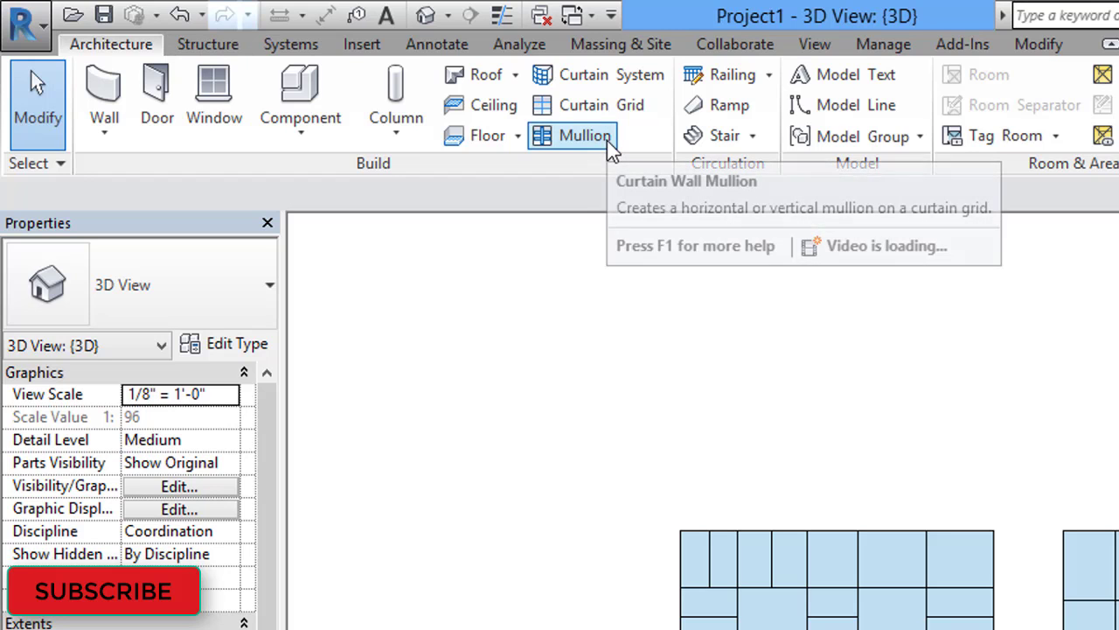
Step: Start the Mullion tool with the Rectangular Mullion 2.5" x 5" rectangular type
click(257, 141)
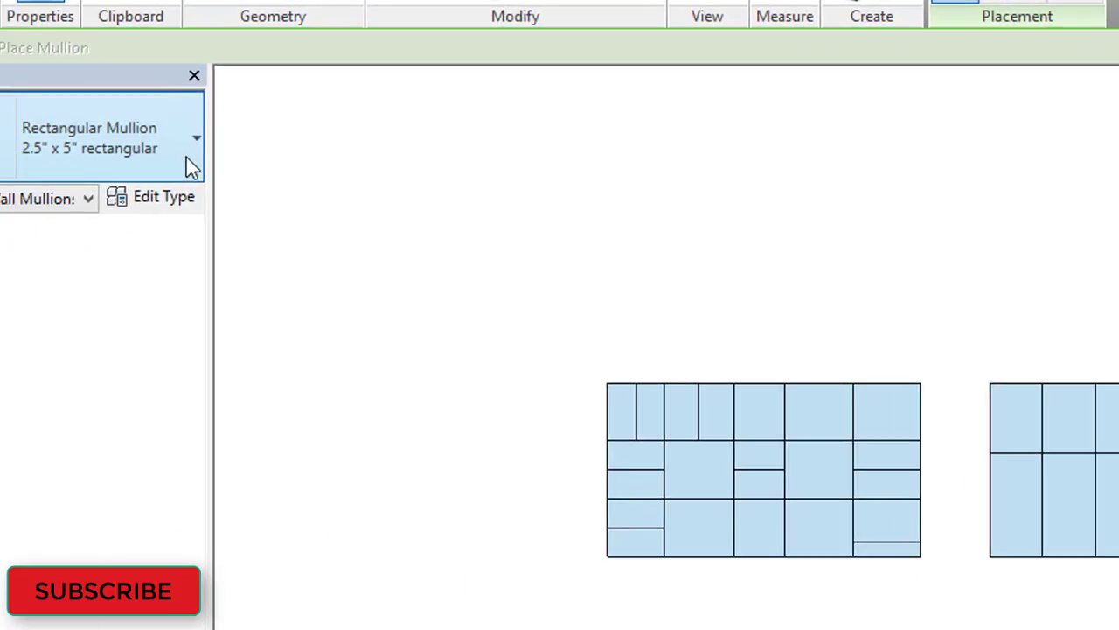
click(187, 157)
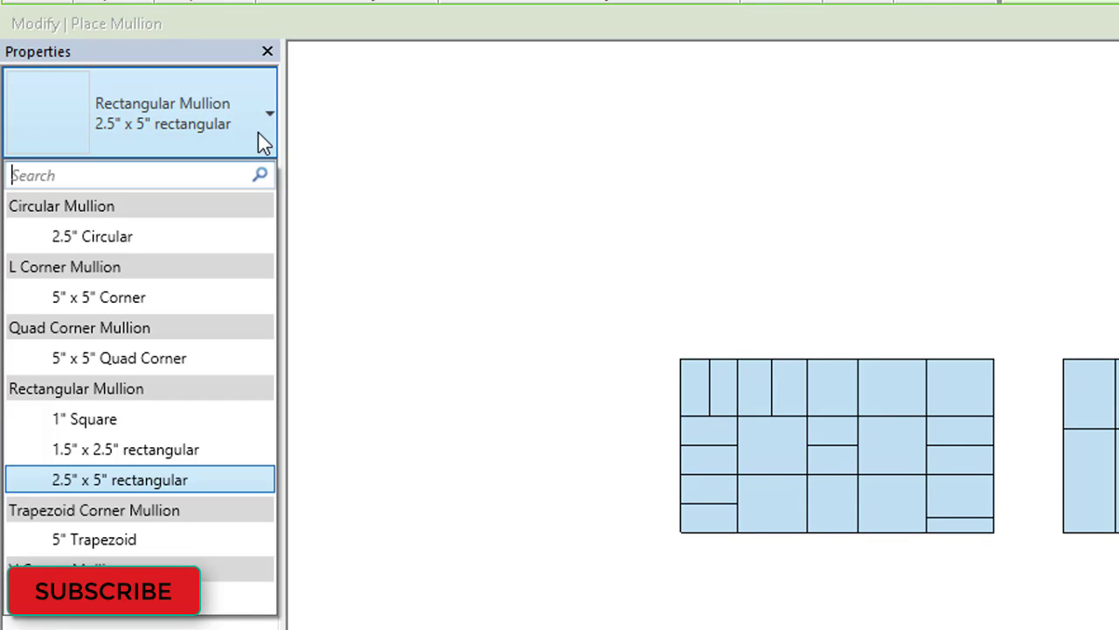
click(258, 133)
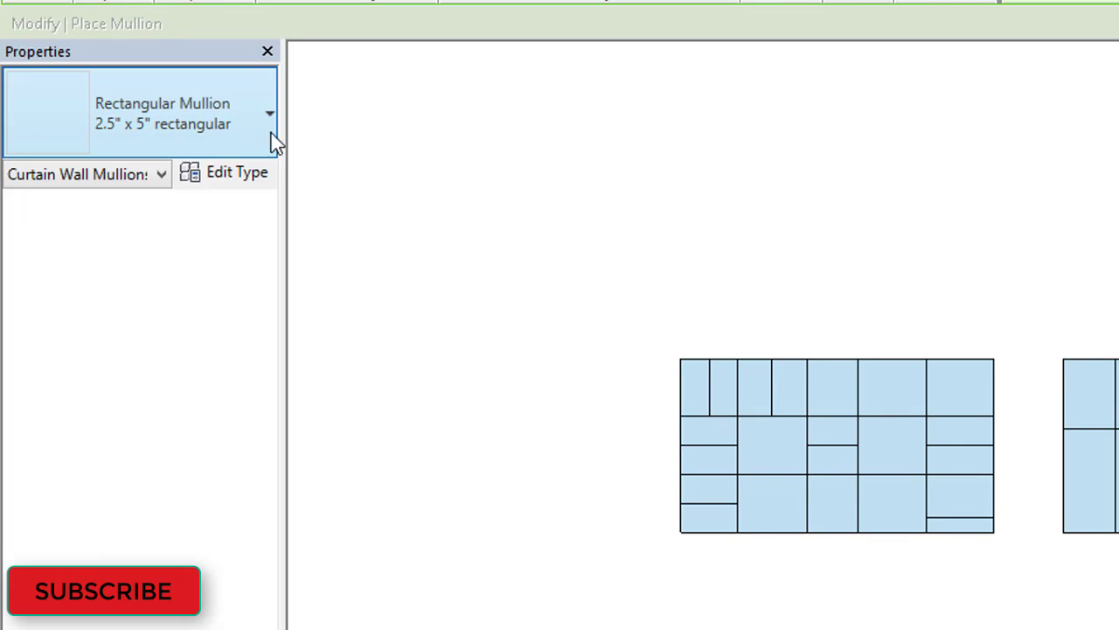
scroll(257, 317, up, 3)
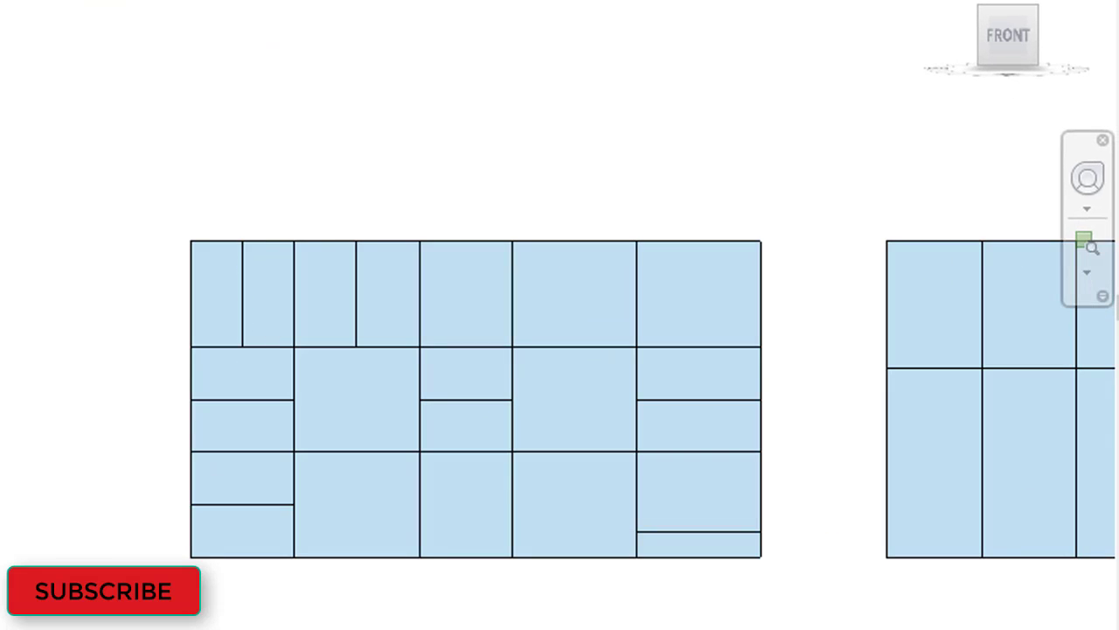
Step: Add a rectangular mullion along the whole top-left vertical grid line of the first wall
scroll(275, 382, up, 2)
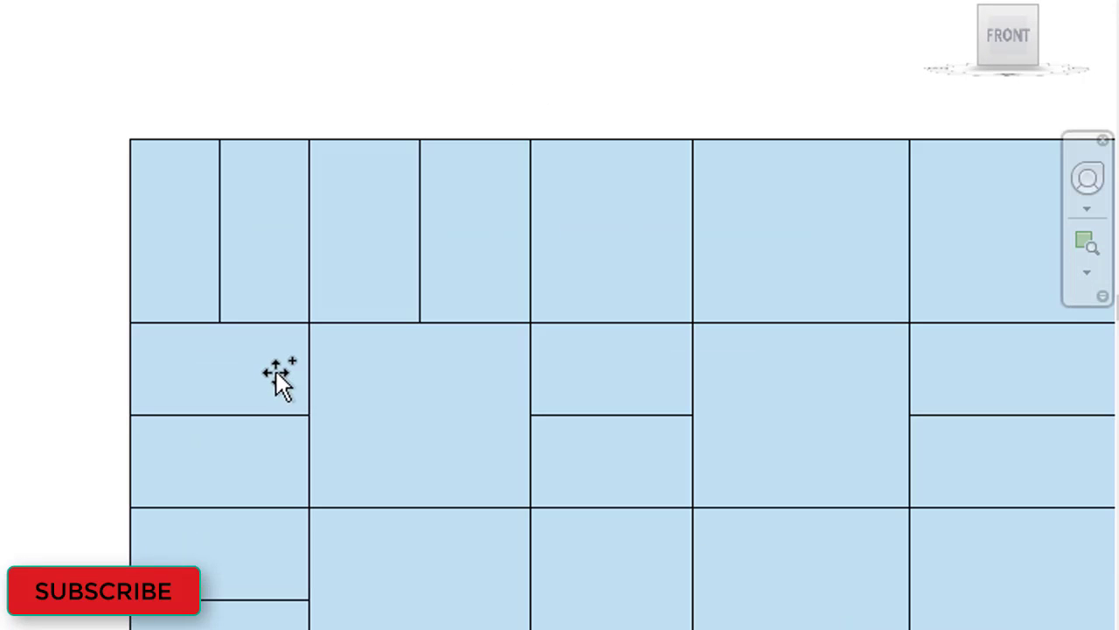
click(218, 232)
scroll(300, 429, up, 3)
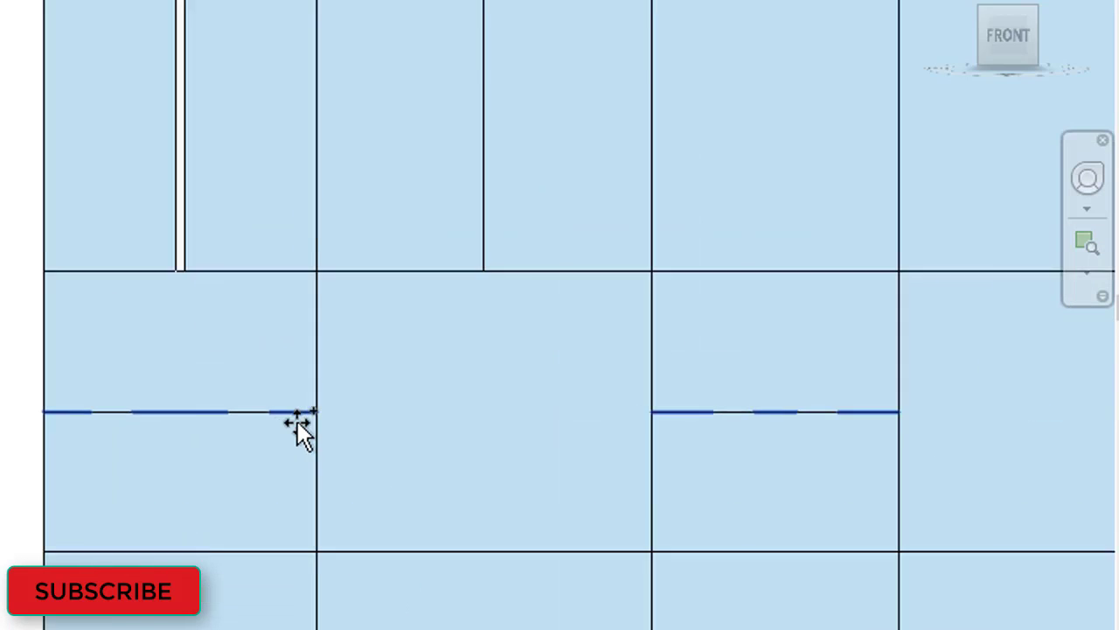
scroll(236, 385, down, 1)
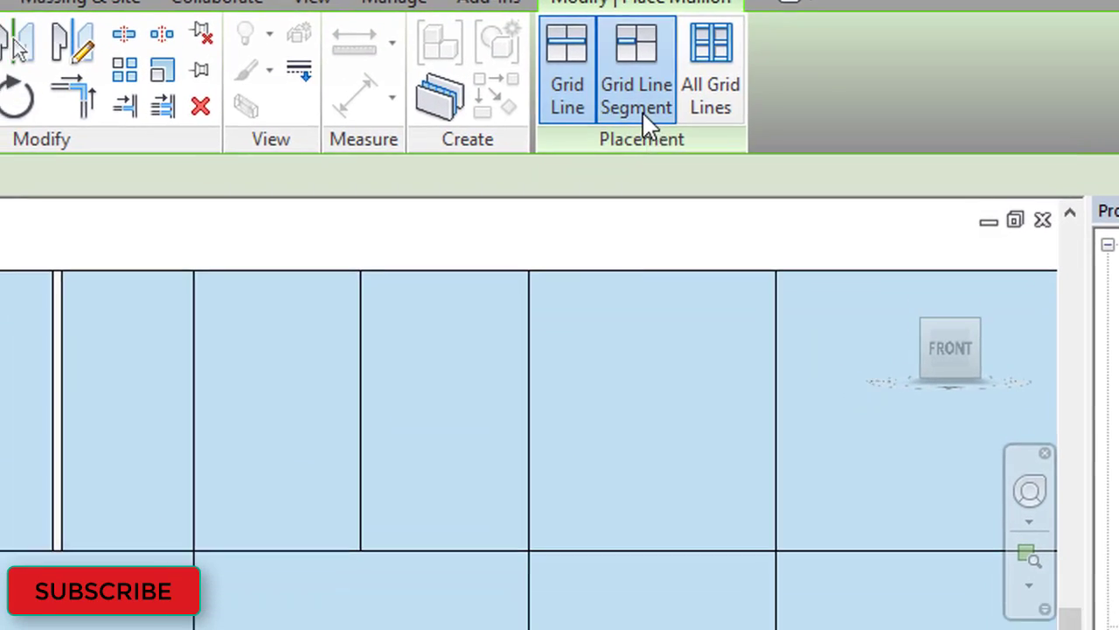
Step: In Grid Line Segment mode, add mullions to individual horizontal and vertical segments in the upper-left panels
click(642, 111)
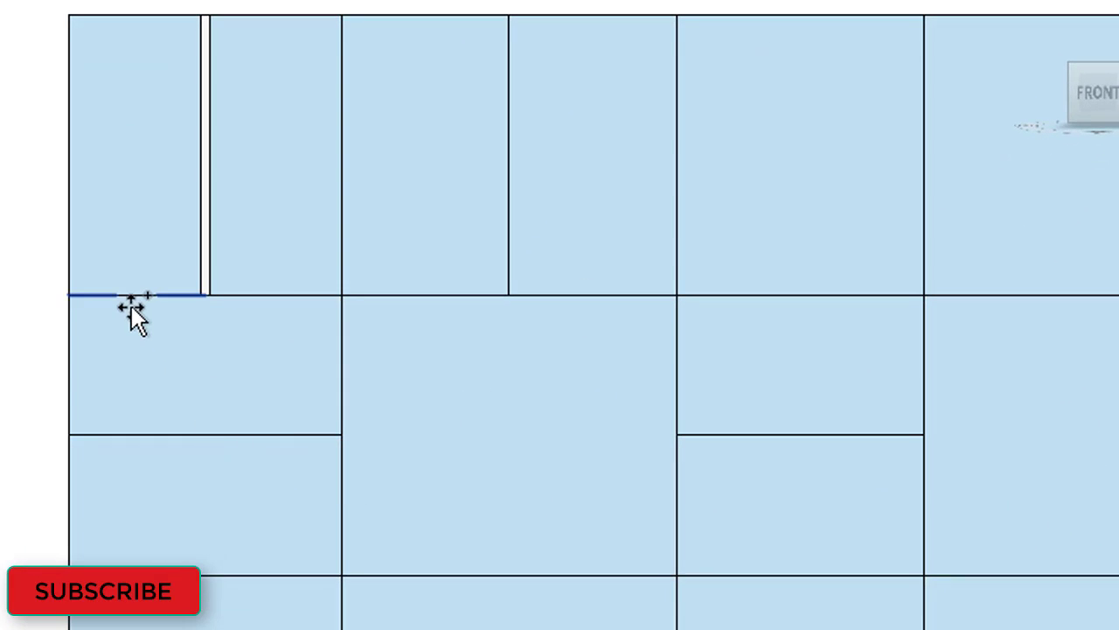
click(131, 295)
click(280, 297)
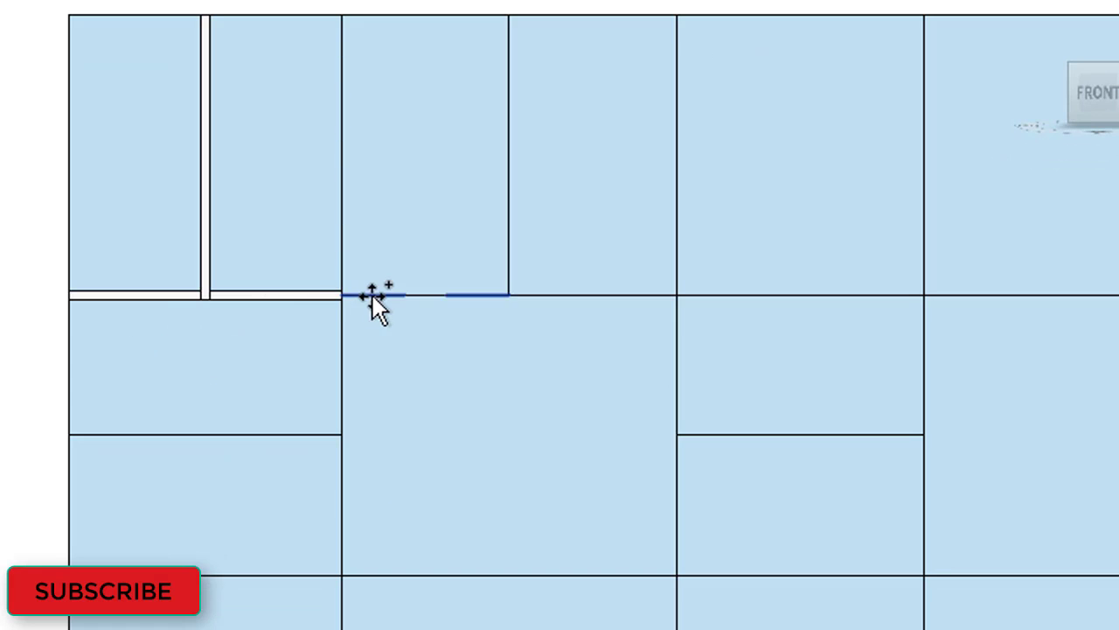
click(376, 296)
click(352, 340)
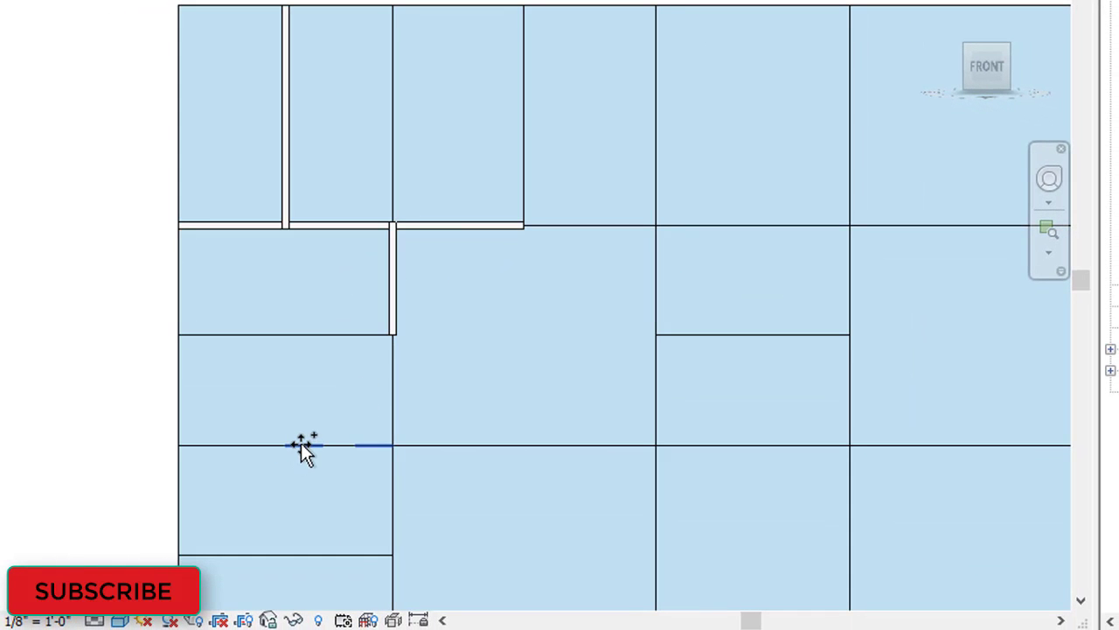
click(320, 550)
click(473, 445)
scroll(529, 393, down, 3)
middle_drag(531, 390, 394, 350)
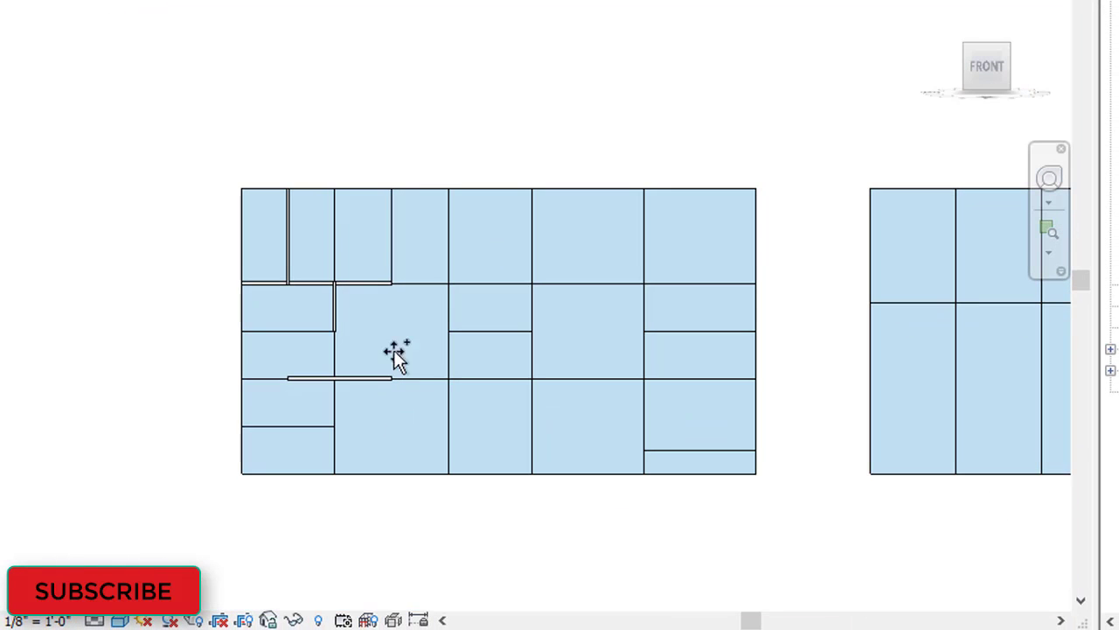